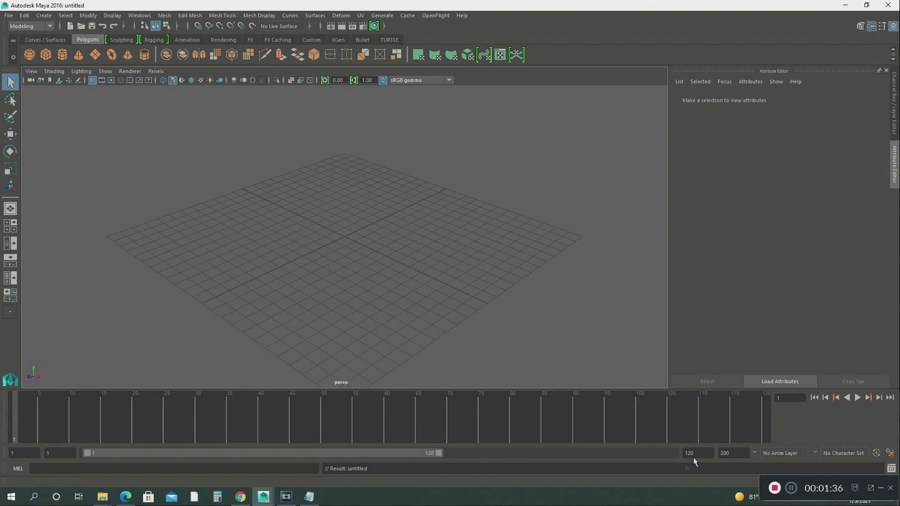
Step: Draw a polygon plane about 23.5 by 23.8 units over the grid and scale it to about 1.5, stretched to about 2.1 in Z
{"action": "left_click", "coordinate": [96, 55]}
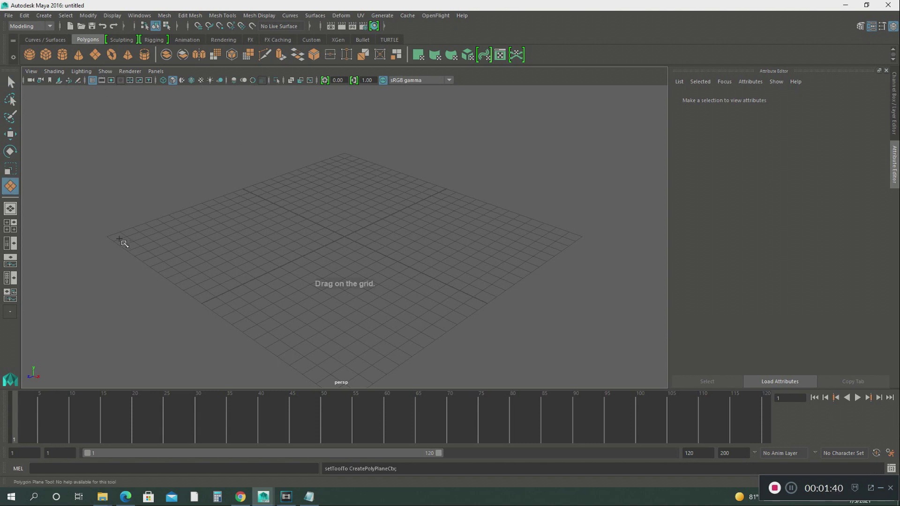
{"action": "left_click_drag", "start_coordinate": [112, 237], "coordinate": [508, 234]}
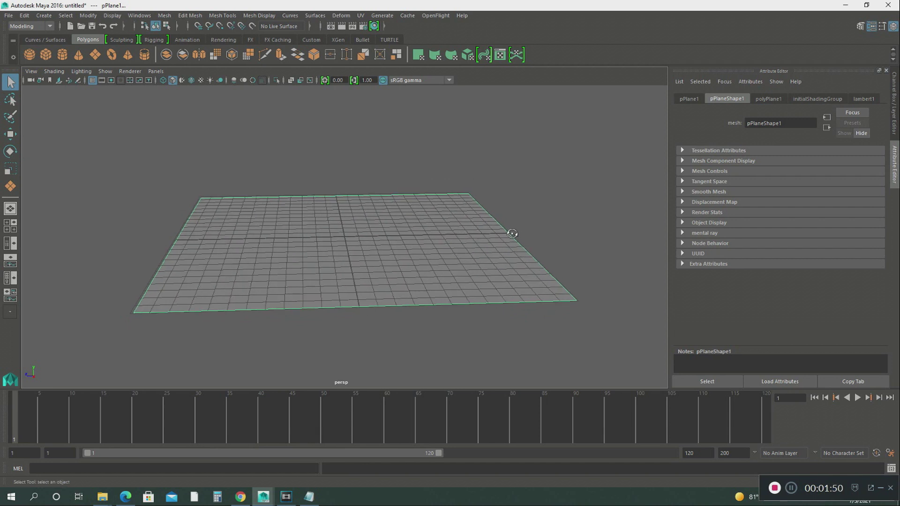
{"action": "scroll", "coordinate": [476, 255], "scroll_direction": "up", "scroll_amount": 2}
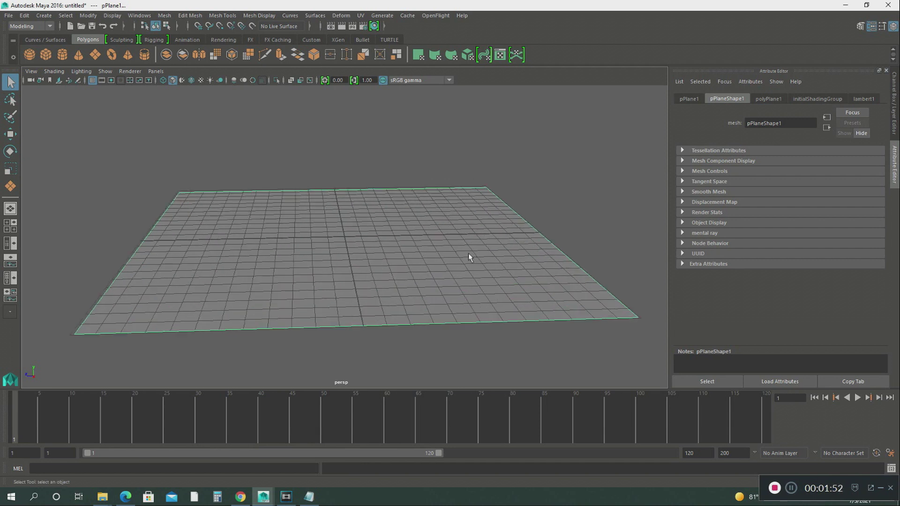
{"action": "left_click", "coordinate": [10, 169]}
{"action": "left_click_drag", "start_coordinate": [345, 238], "coordinate": [498, 238]}
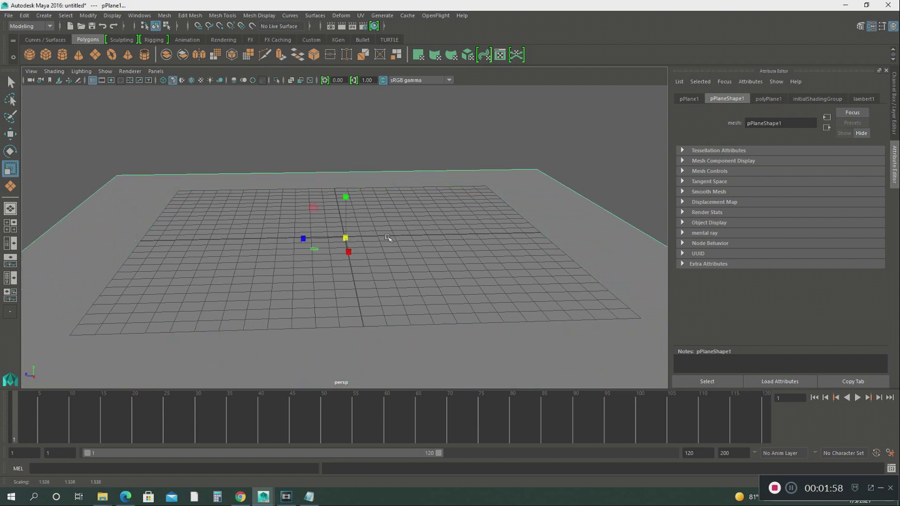
{"action": "left_click_drag", "start_coordinate": [303, 239], "coordinate": [287, 232]}
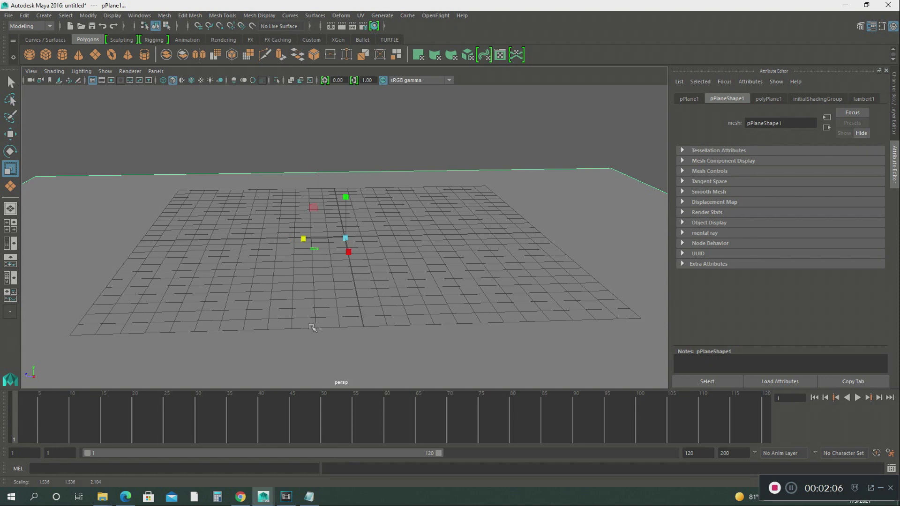
Step: Set the plane's subdivisions to 50 in width and 50 in height
{"action": "left_click", "coordinate": [764, 100]}
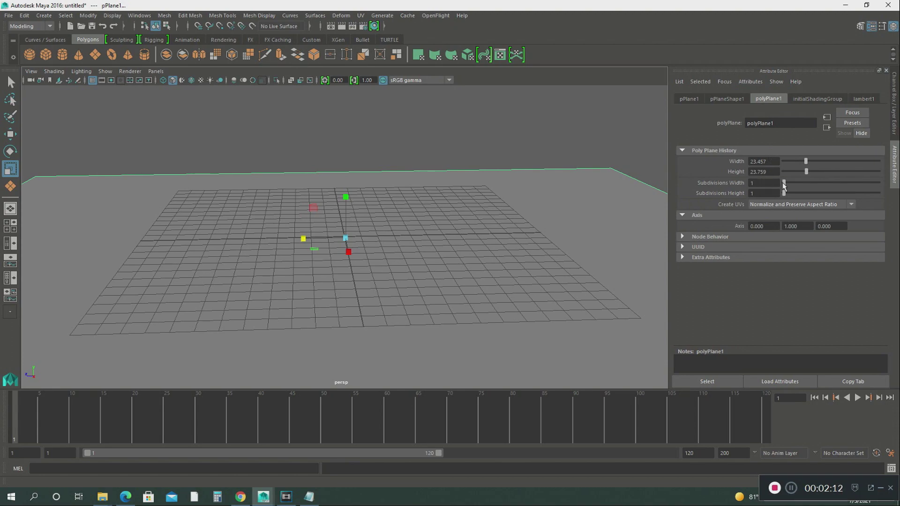
{"action": "left_click_drag", "start_coordinate": [784, 183], "coordinate": [878, 185]}
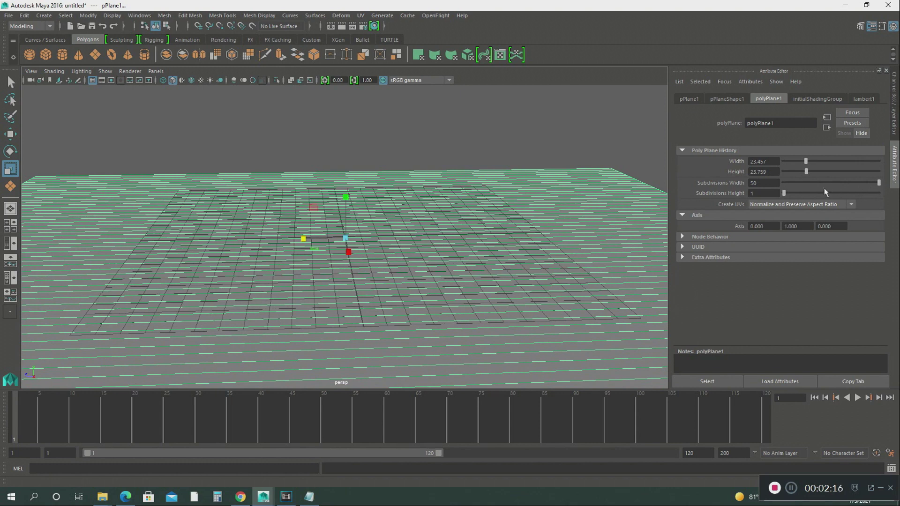
{"action": "left_click_drag", "start_coordinate": [783, 193], "coordinate": [880, 192]}
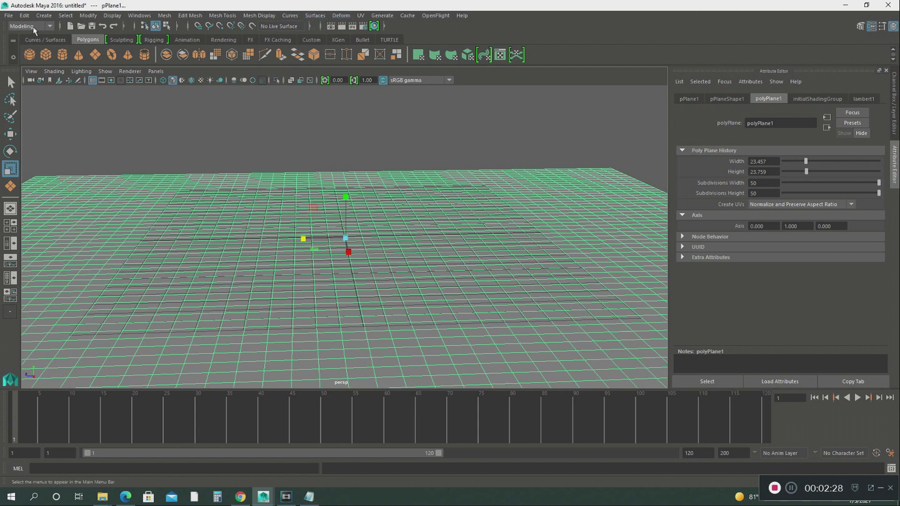
Step: Raise a central mountain with Soft Modification, using falloff radius about 10.1 and height about 6.3, and narrow it to about 0.56 in Z
{"action": "left_click", "coordinate": [49, 27]}
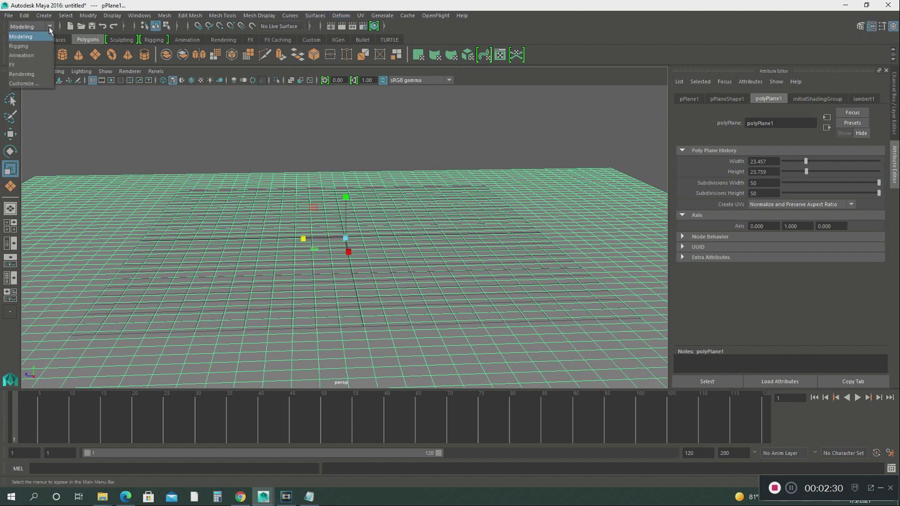
{"action": "left_click", "coordinate": [28, 38]}
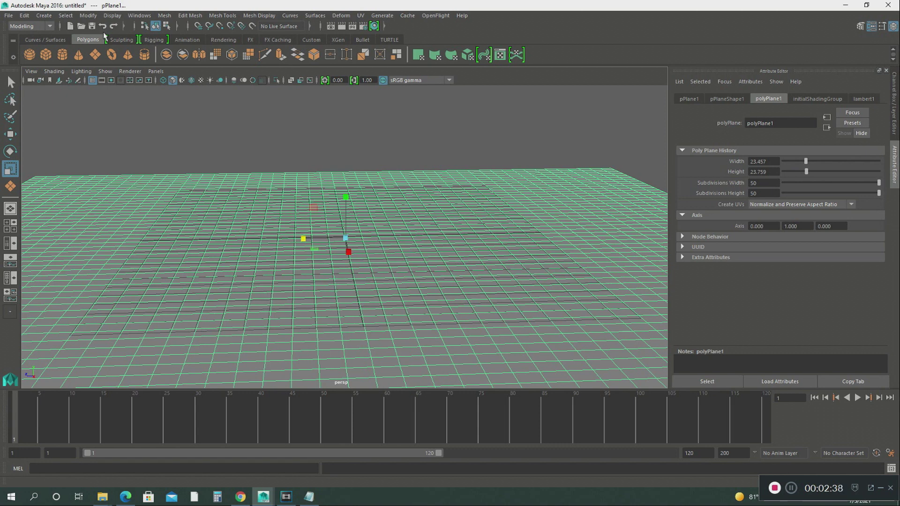
{"action": "left_click", "coordinate": [340, 16]}
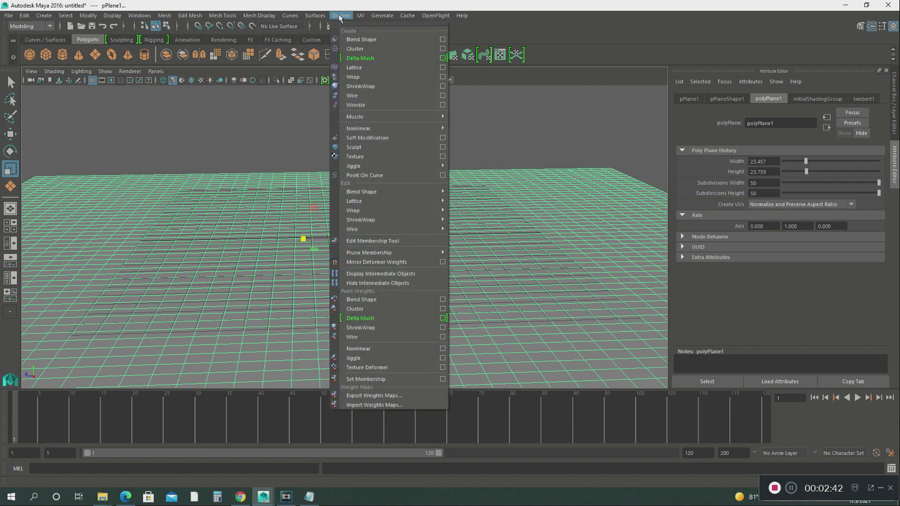
{"action": "left_click", "coordinate": [353, 138]}
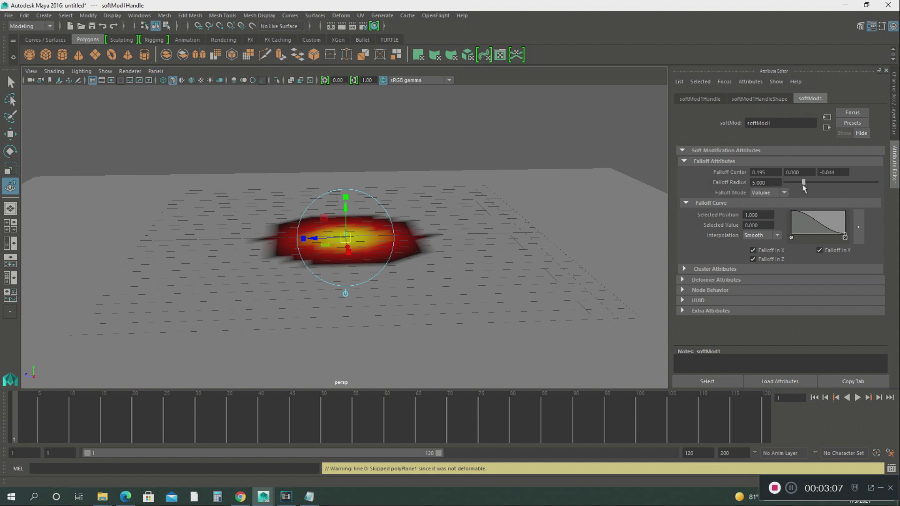
{"action": "left_click_drag", "start_coordinate": [803, 184], "coordinate": [822, 186]}
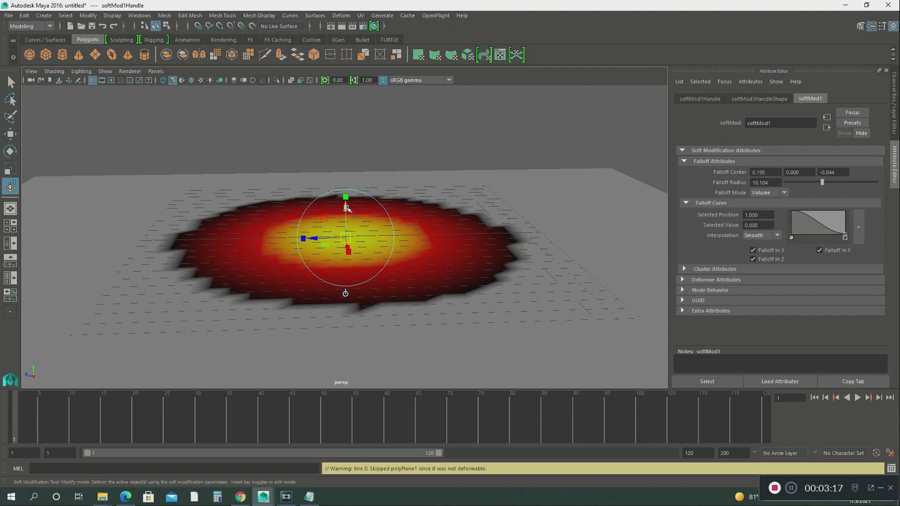
{"action": "left_click_drag", "start_coordinate": [347, 208], "coordinate": [361, 99]}
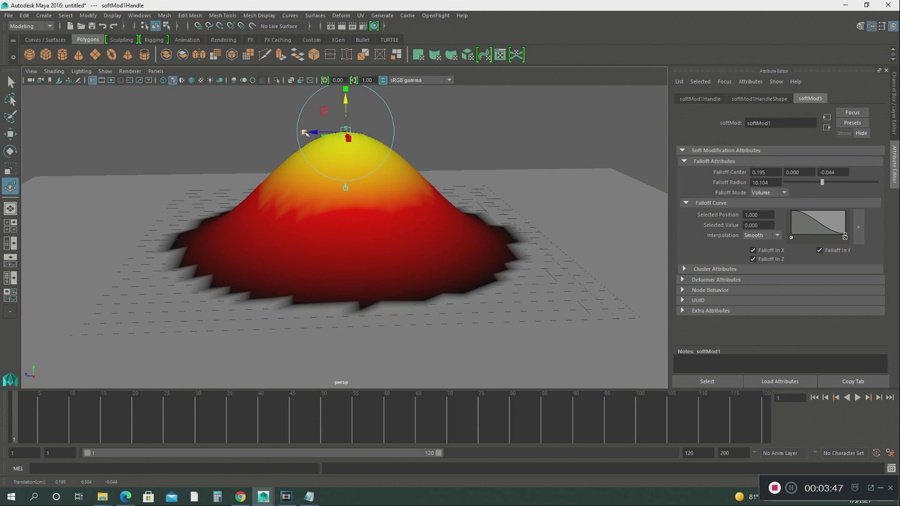
{"action": "key", "text": "r"}
{"action": "left_click_drag", "start_coordinate": [305, 133], "coordinate": [323, 134]}
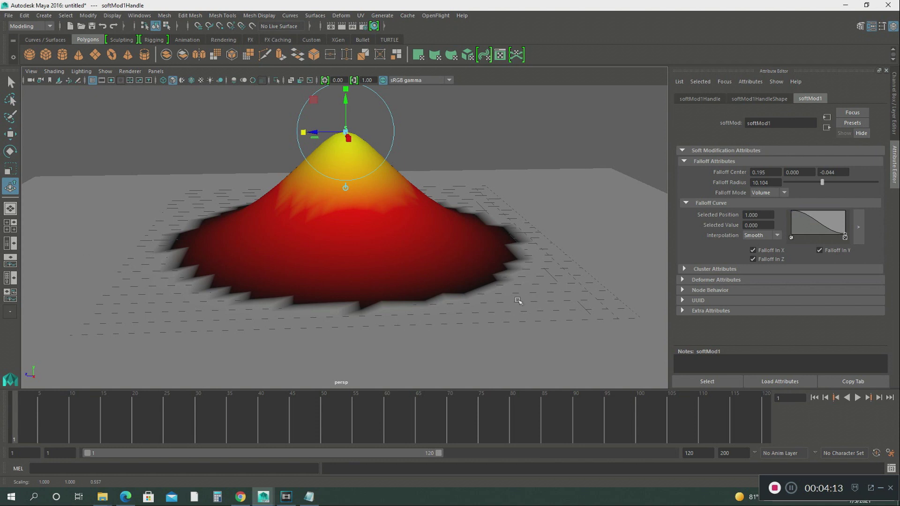
Step: Raise two Soft Modification hills left of the mountain: one beside it to about 1.2 with falloff radius 5, one in front with radius about 6.3
{"action": "left_click", "coordinate": [106, 238]}
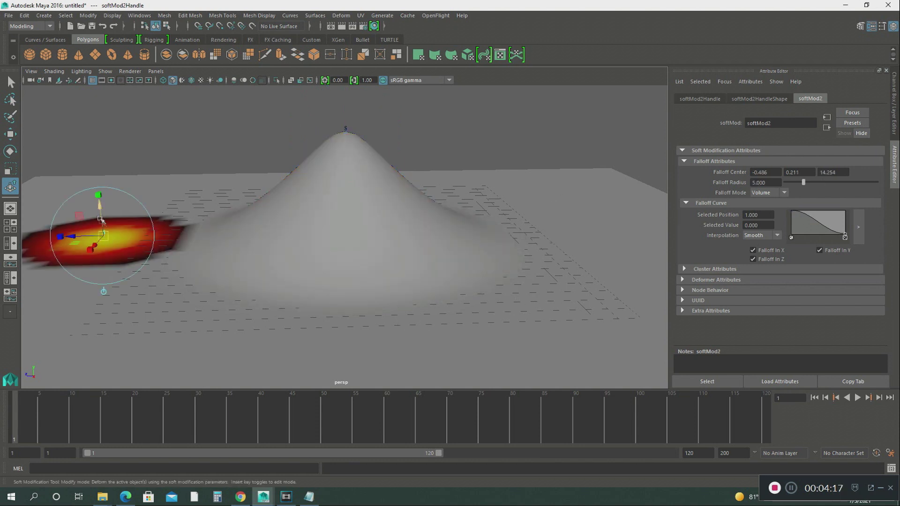
{"action": "left_click_drag", "start_coordinate": [99, 204], "coordinate": [99, 187]}
{"action": "left_click", "coordinate": [77, 200]}
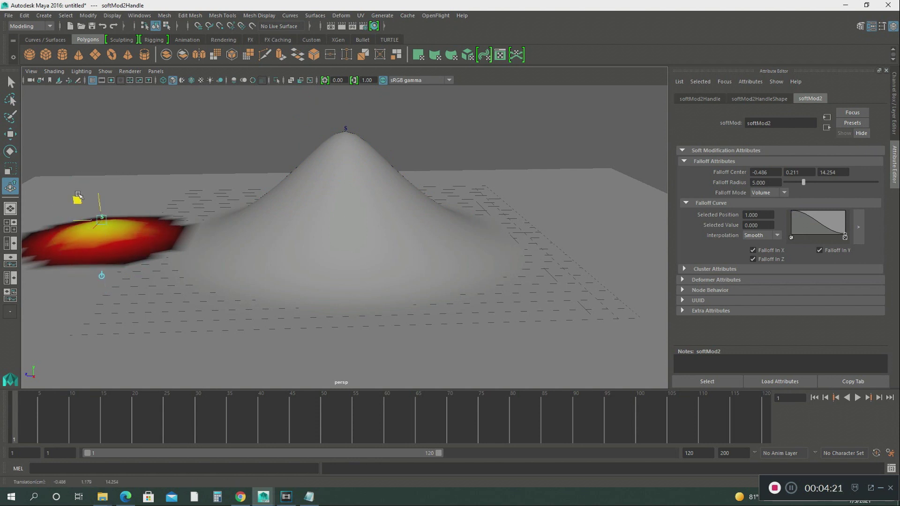
{"action": "left_click", "coordinate": [179, 302]}
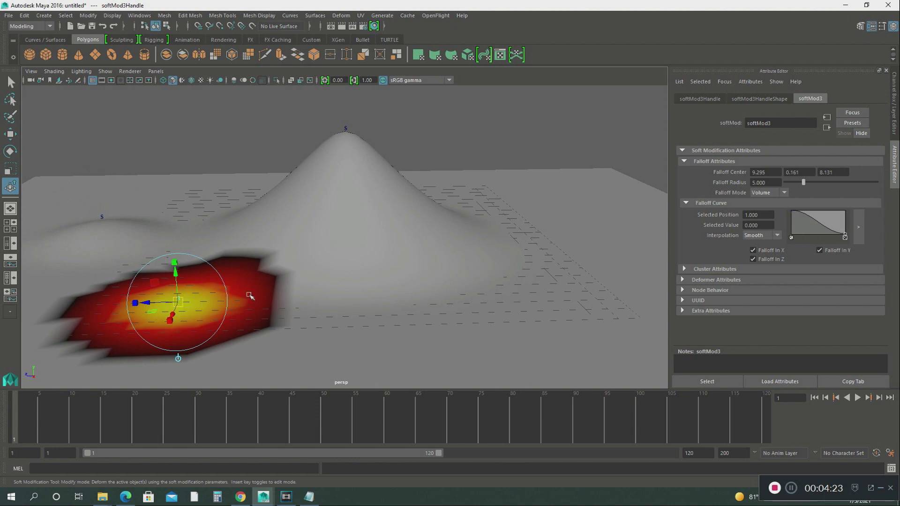
{"action": "left_click_drag", "start_coordinate": [802, 182], "coordinate": [807, 182]}
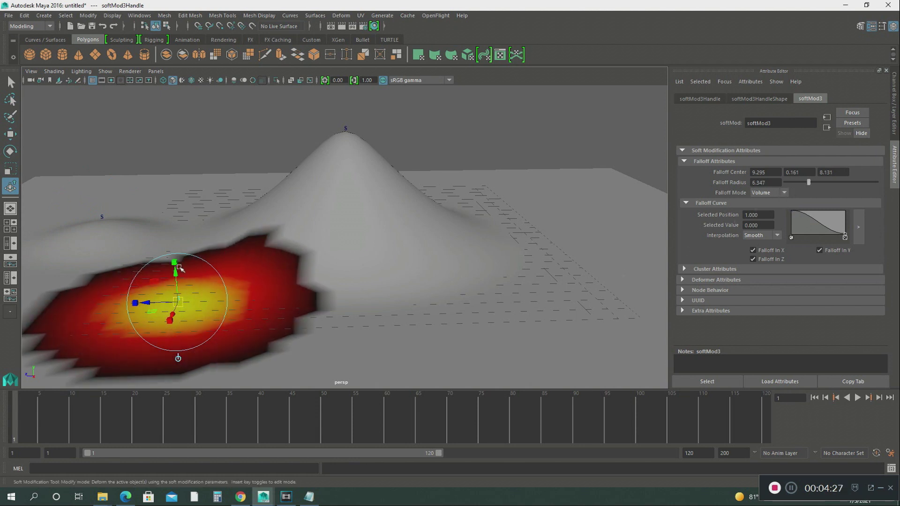
{"action": "left_click_drag", "start_coordinate": [178, 270], "coordinate": [173, 250]}
Step: Raise a far-left rear hill to about 1.8 with falloff radius 8.29 and one nearer the mountain to about 1.6 with radius about 6.7
{"action": "left_click", "coordinate": [81, 188]}
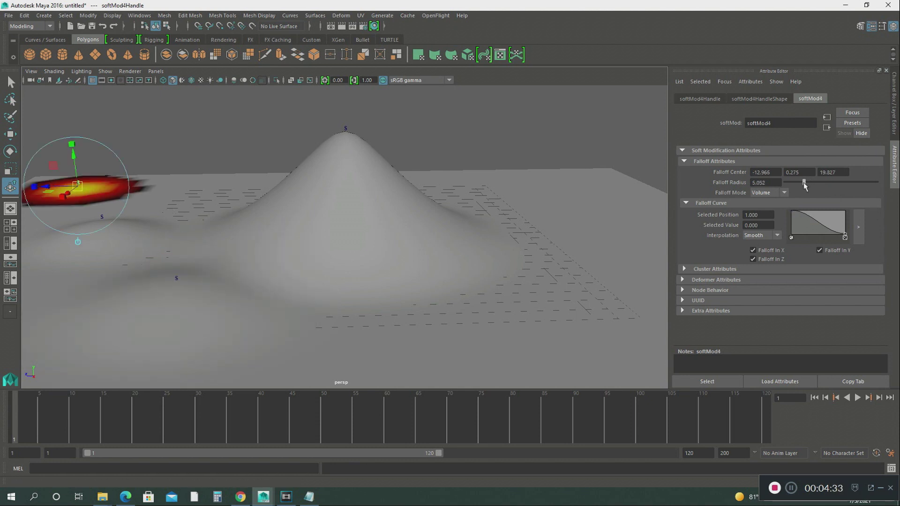
{"action": "left_click_drag", "start_coordinate": [804, 185], "coordinate": [816, 195]}
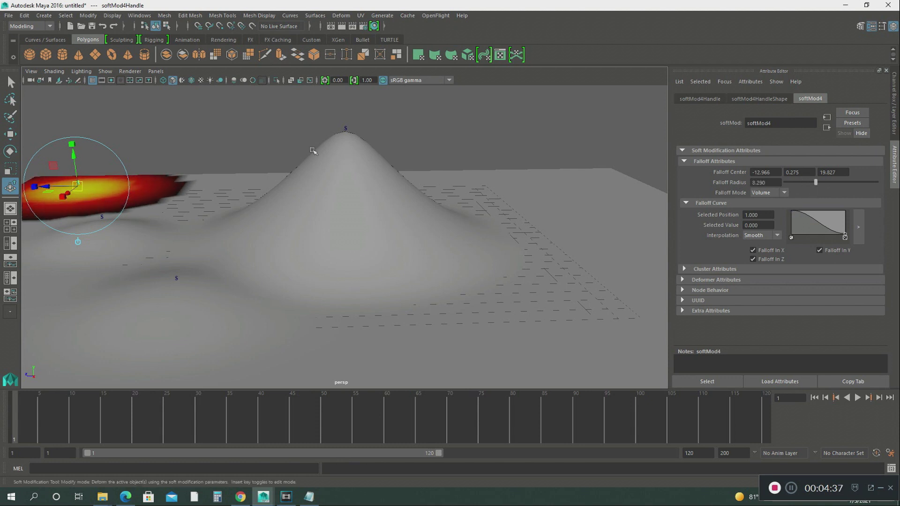
{"action": "left_click_drag", "start_coordinate": [72, 149], "coordinate": [71, 134]}
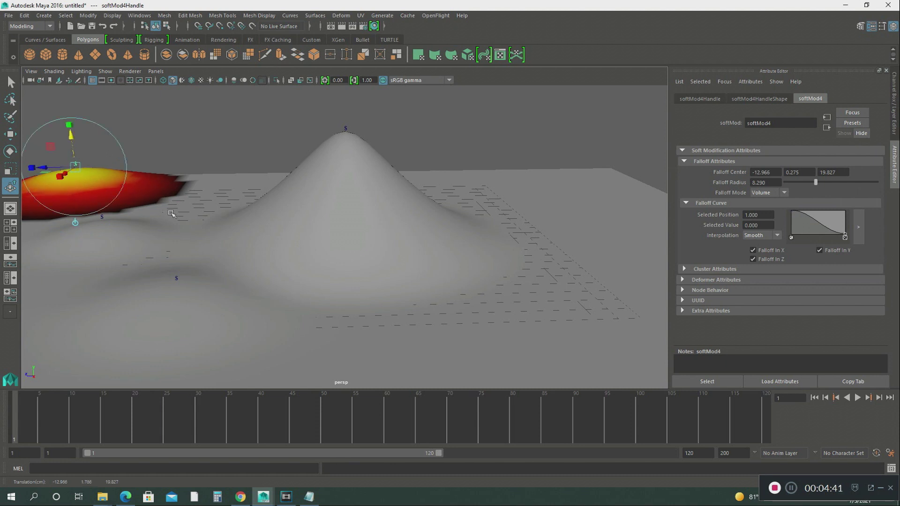
{"action": "left_click", "coordinate": [170, 211]}
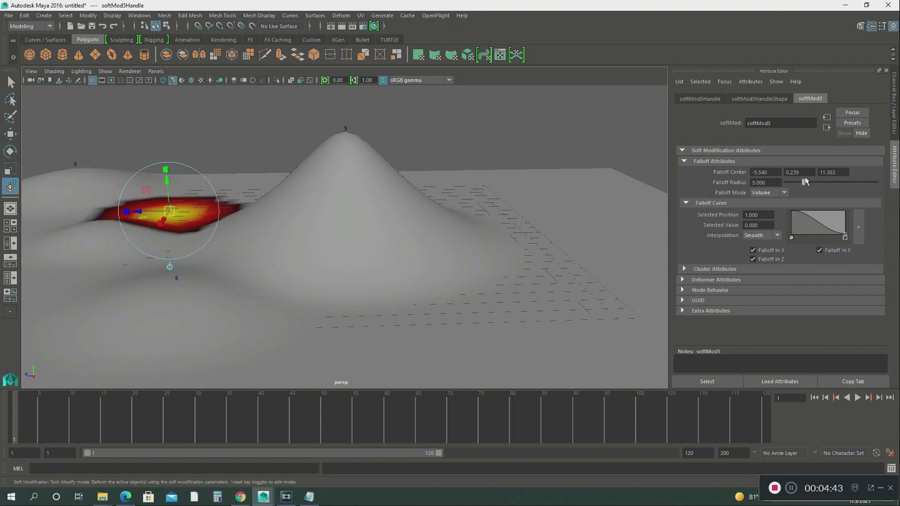
{"action": "left_click_drag", "start_coordinate": [804, 182], "coordinate": [810, 182]}
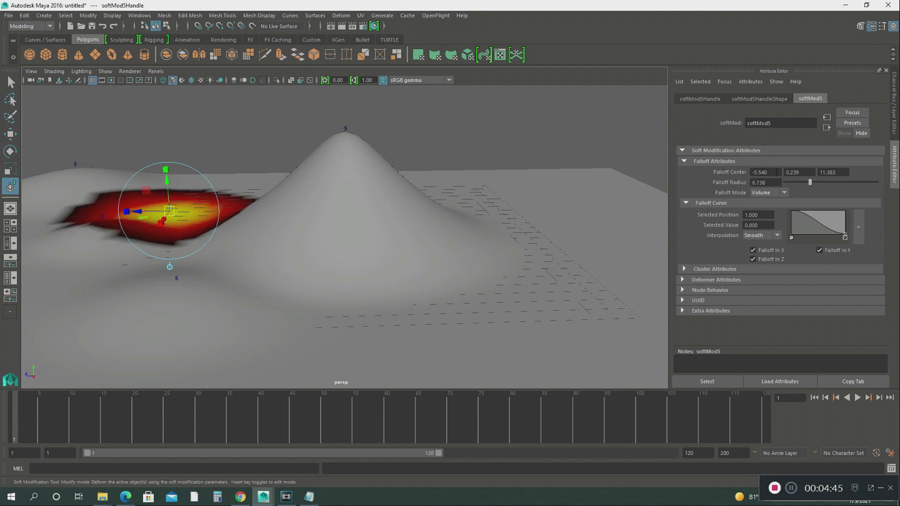
{"action": "left_click_drag", "start_coordinate": [167, 169], "coordinate": [168, 160]}
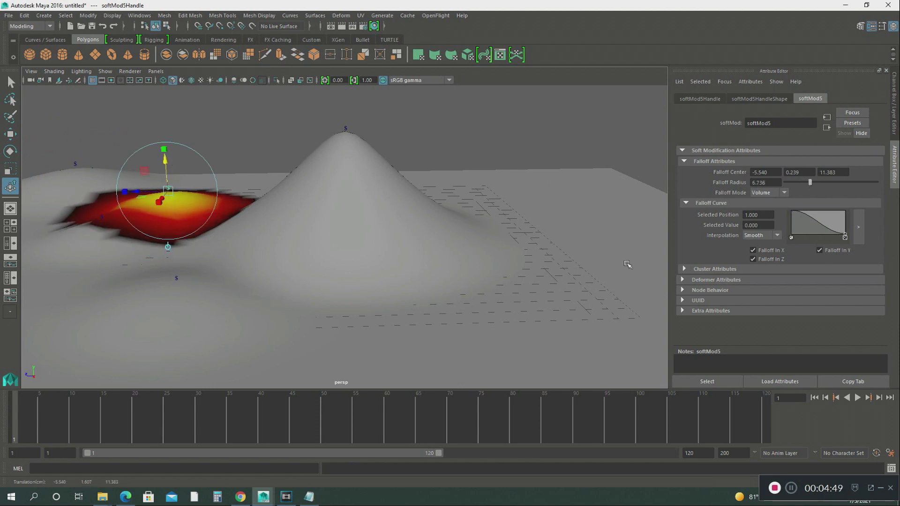
Step: Raise two hills behind the mountain: the right one to about 2 with falloff radius about 8.6, the left to about 1.3 with radius about 7
{"action": "left_click", "coordinate": [468, 182]}
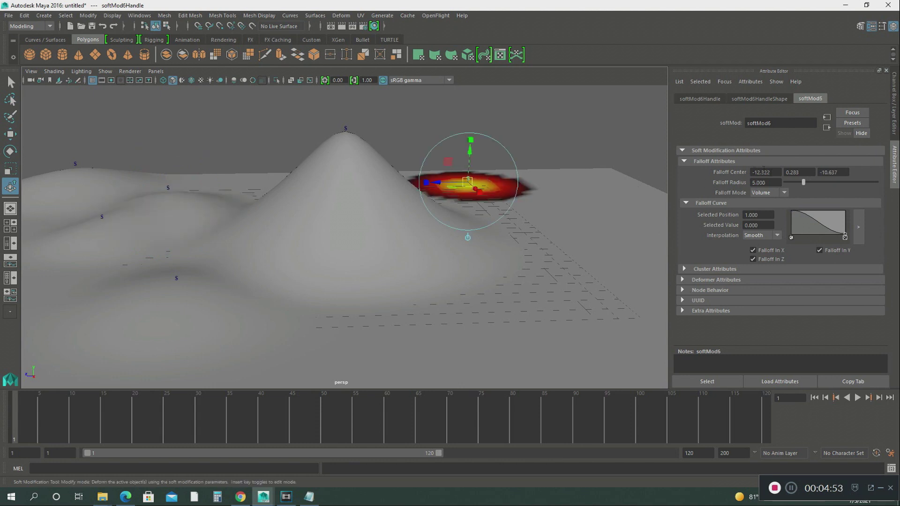
{"action": "left_click_drag", "start_coordinate": [803, 183], "coordinate": [818, 181]}
{"action": "left_click_drag", "start_coordinate": [469, 151], "coordinate": [473, 129]}
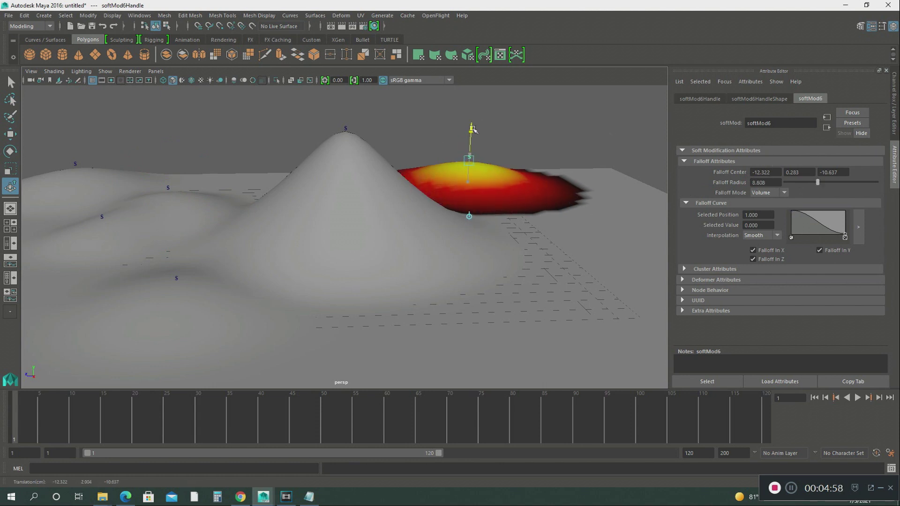
{"action": "left_click", "coordinate": [244, 181]}
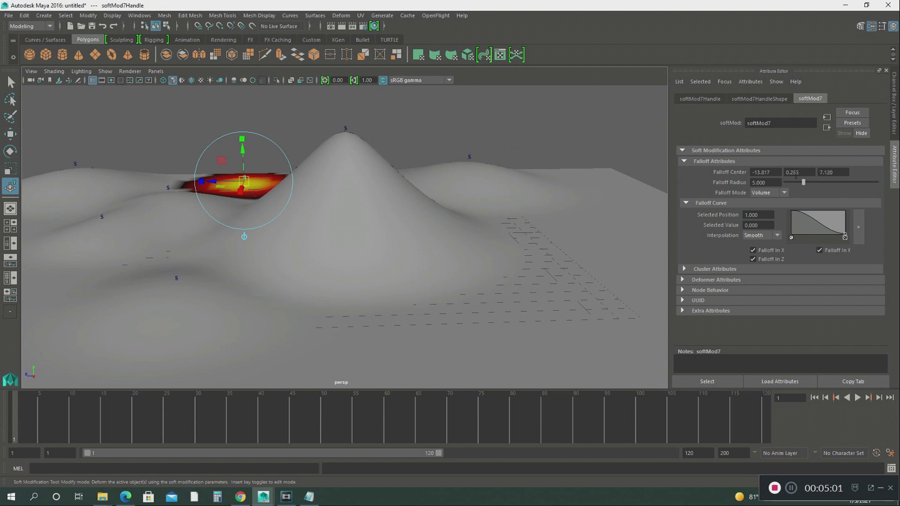
{"action": "left_click_drag", "start_coordinate": [804, 183], "coordinate": [812, 185]}
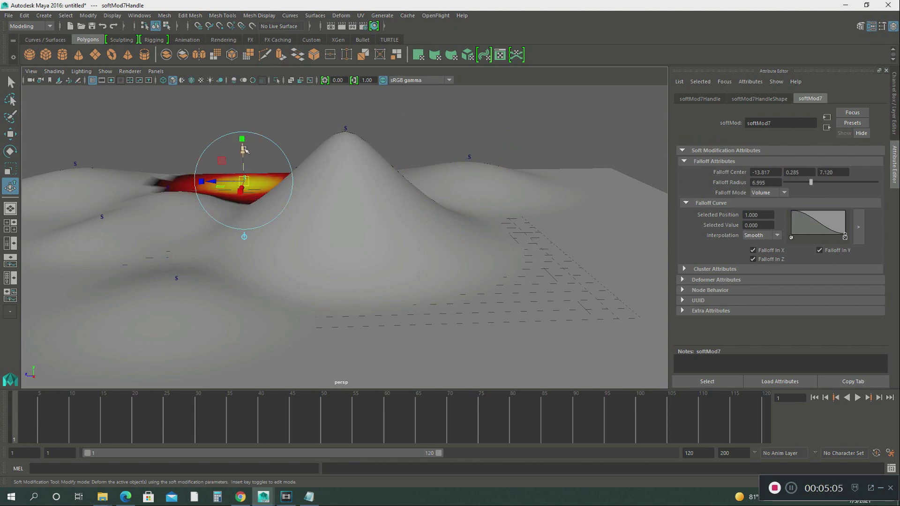
{"action": "left_click_drag", "start_coordinate": [246, 150], "coordinate": [249, 138]}
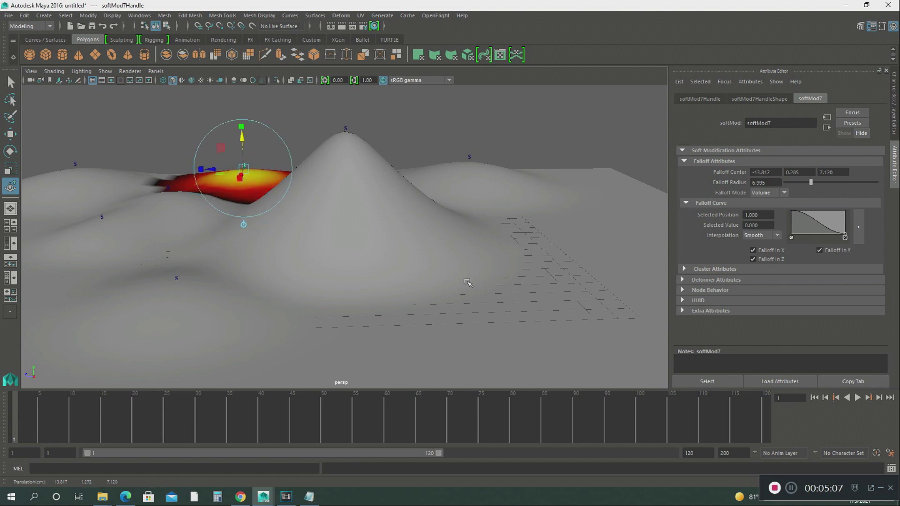
Step: Raise a hill right of the mountain with falloff radius about 7 and another at the plane's far right rear with radius about 7.5
{"action": "left_click", "coordinate": [588, 259]}
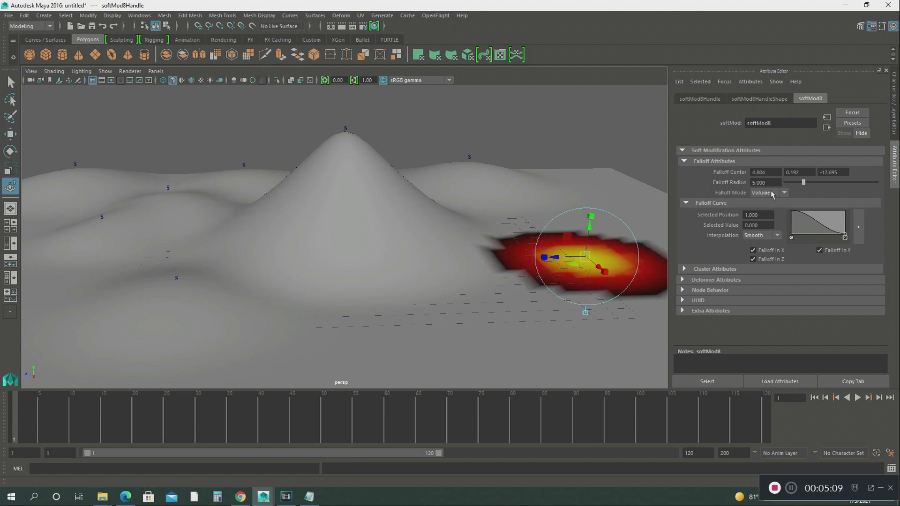
{"action": "left_click_drag", "start_coordinate": [804, 184], "coordinate": [811, 185]}
{"action": "left_click_drag", "start_coordinate": [591, 219], "coordinate": [595, 202]}
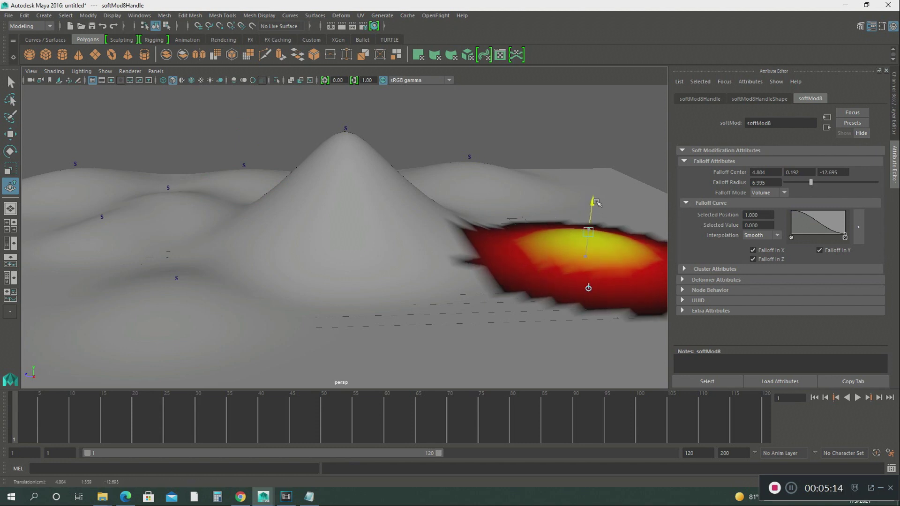
{"action": "left_click", "coordinate": [594, 176]}
{"action": "left_click", "coordinate": [593, 175]}
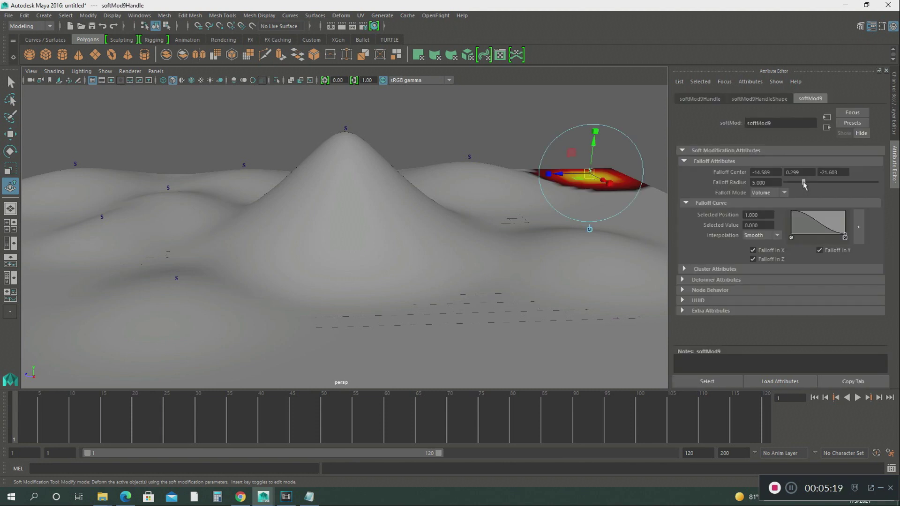
{"action": "left_click_drag", "start_coordinate": [803, 183], "coordinate": [813, 184]}
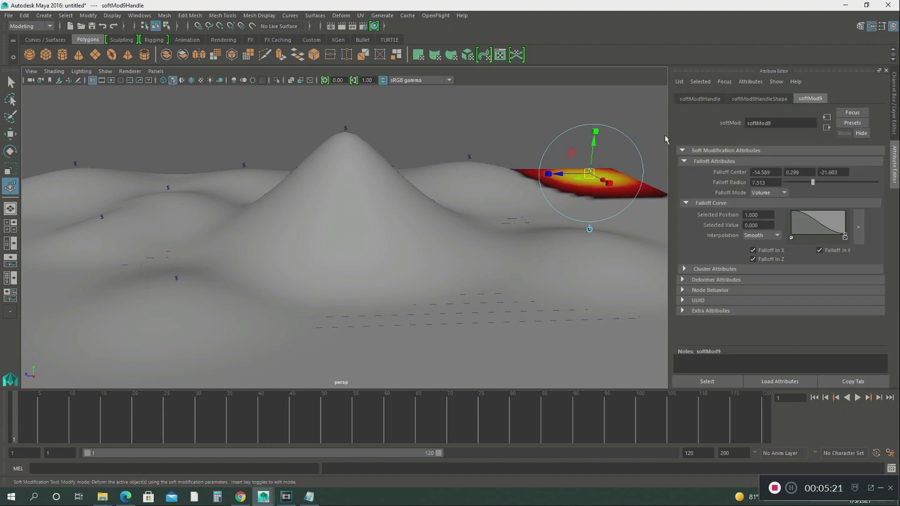
{"action": "left_click_drag", "start_coordinate": [596, 144], "coordinate": [595, 124]}
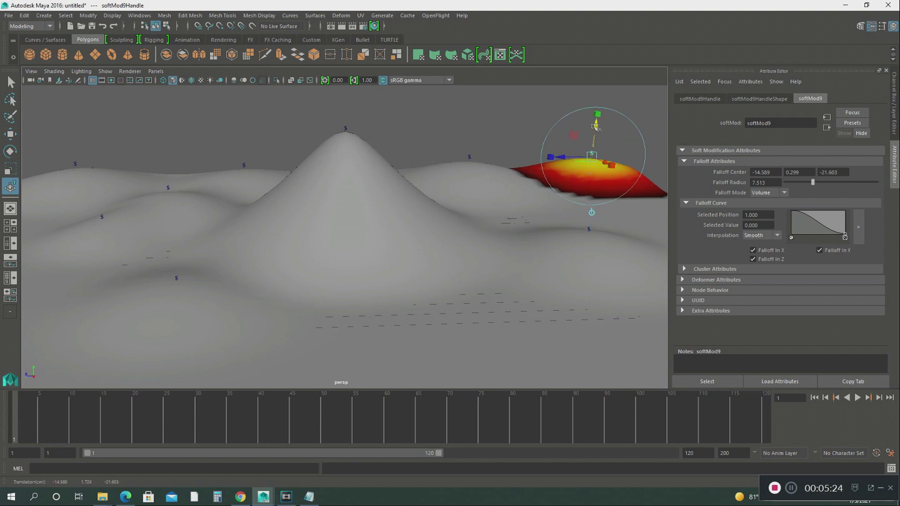
Step: Raise a Soft Modification hill behind the mountain's right slope to about 1.3 with falloff radius 5
{"action": "left_click", "coordinate": [518, 216]}
{"action": "left_click_drag", "start_coordinate": [521, 184], "coordinate": [521, 168]}
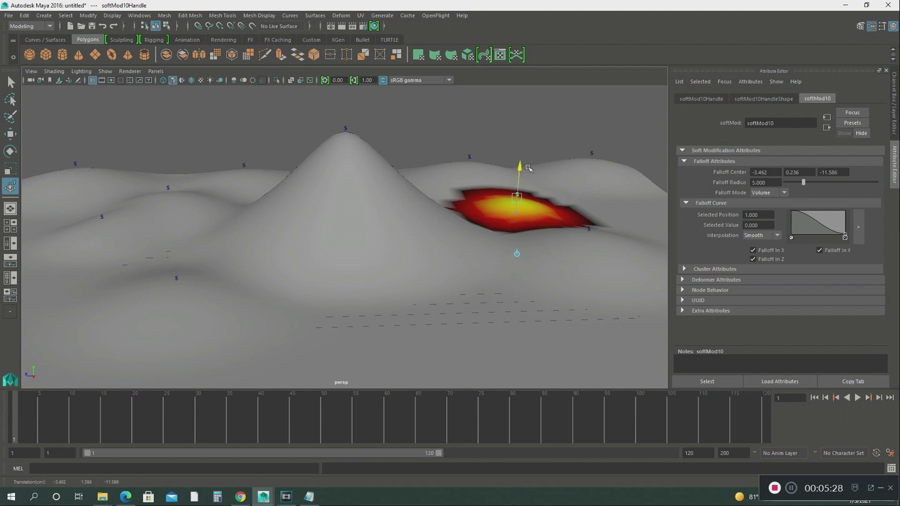
{"action": "left_click", "coordinate": [434, 206]}
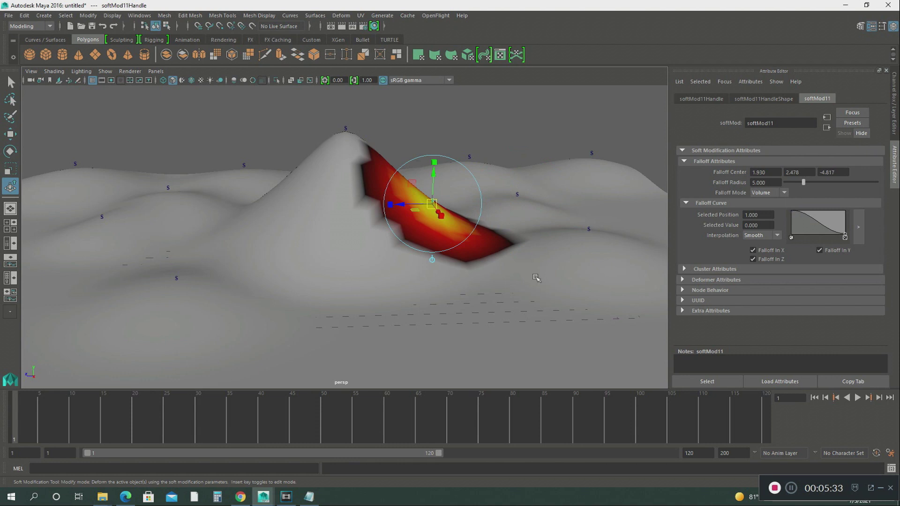
Step: Raise two hills with falloff radius 5: one right of the mountain's front to about 0.9, one directly in front to about 1.15
{"action": "left_click", "coordinate": [549, 305]}
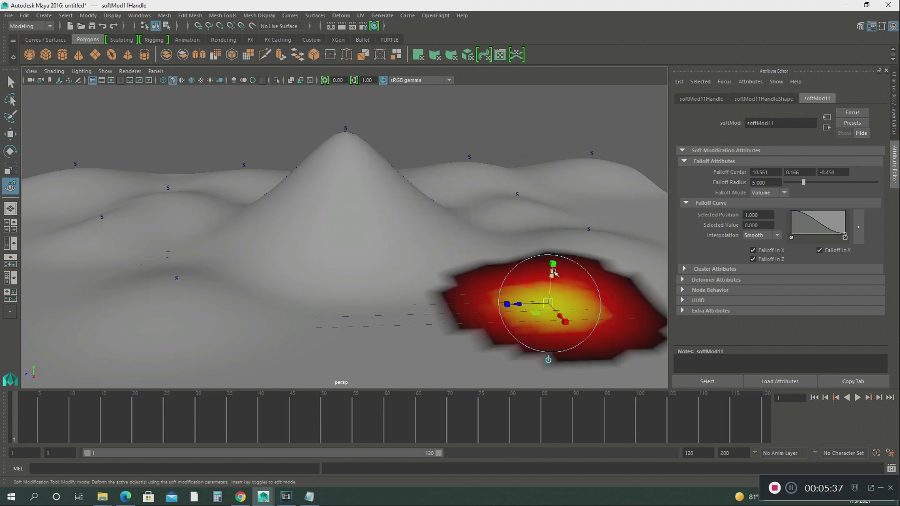
{"action": "left_click_drag", "start_coordinate": [554, 272], "coordinate": [552, 256]}
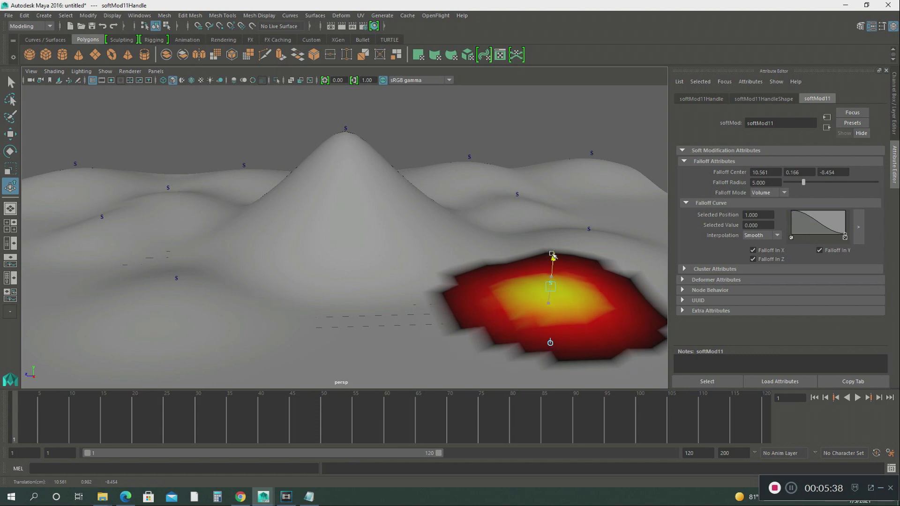
{"action": "left_click", "coordinate": [355, 330]}
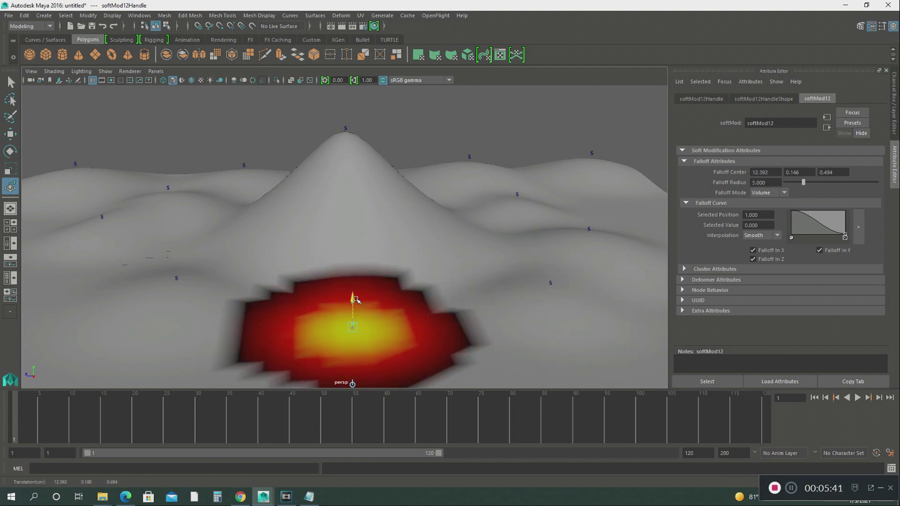
{"action": "left_click_drag", "start_coordinate": [355, 299], "coordinate": [359, 279]}
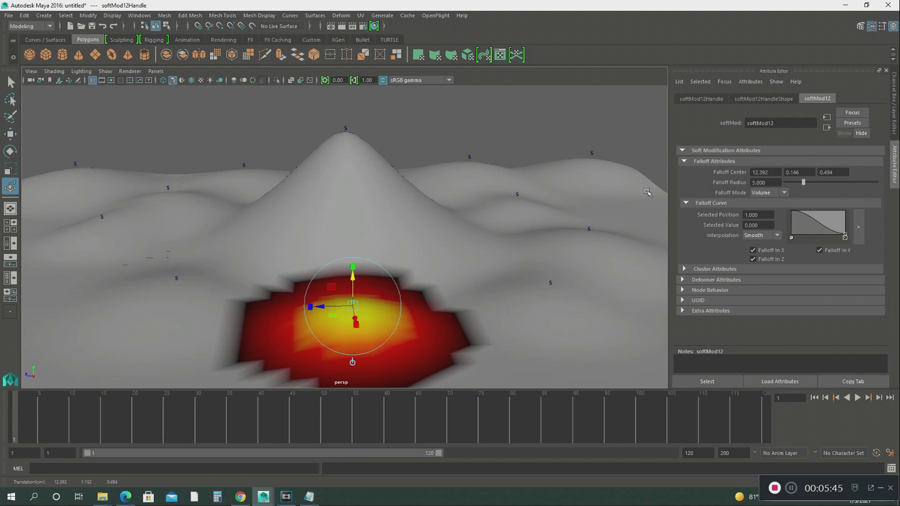
Step: Select the terrain plane and make a first dent in the mountain's tip with the Grab sculpting tool
{"action": "left_click_drag", "start_coordinate": [474, 155], "coordinate": [474, 150], "text": "alt"}
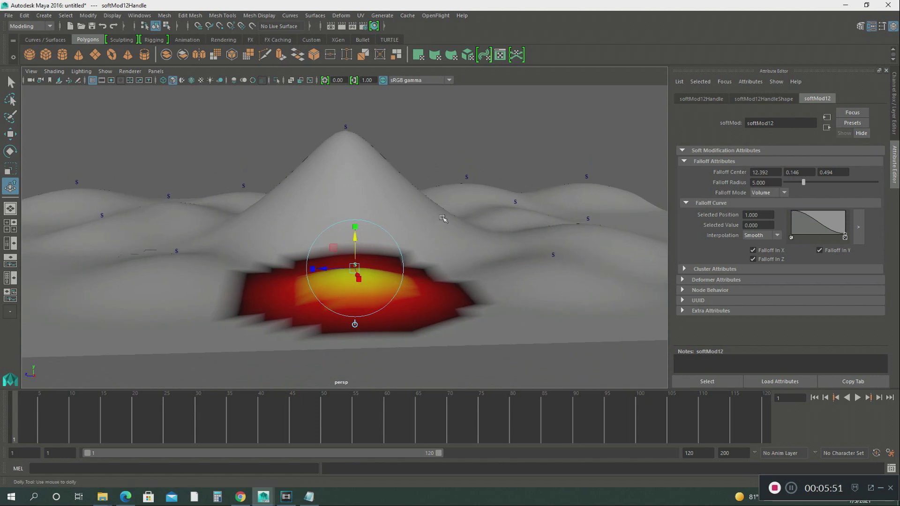
{"action": "right_click_drag", "start_coordinate": [442, 215], "coordinate": [447, 287], "text": "alt"}
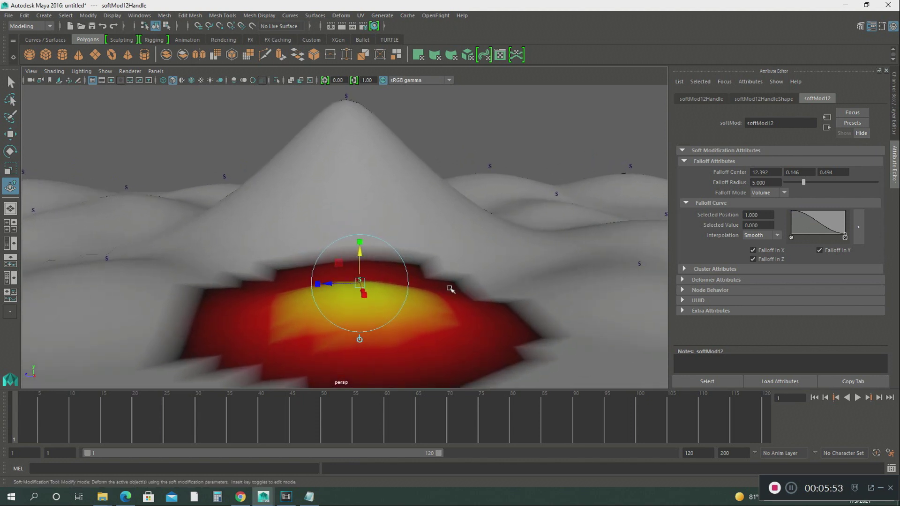
{"action": "middle_click_drag", "start_coordinate": [462, 245], "coordinate": [447, 257], "text": "alt"}
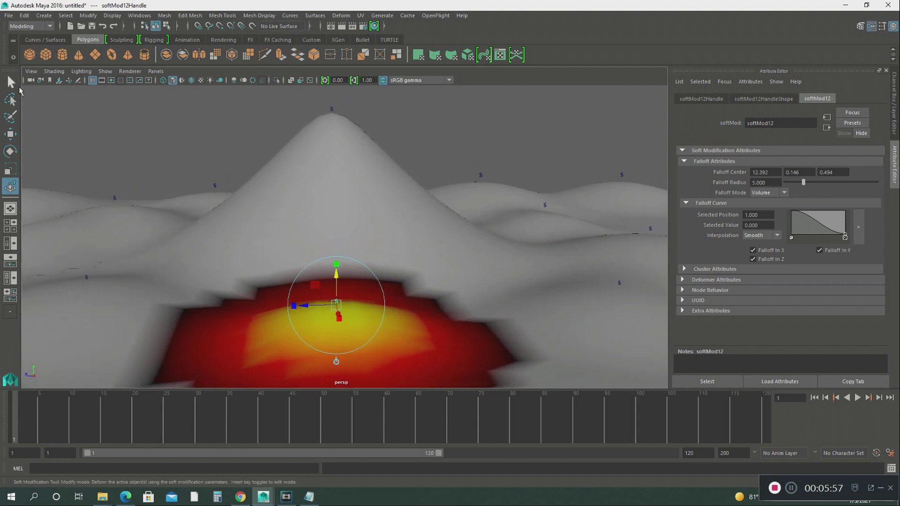
{"action": "left_click", "coordinate": [10, 82]}
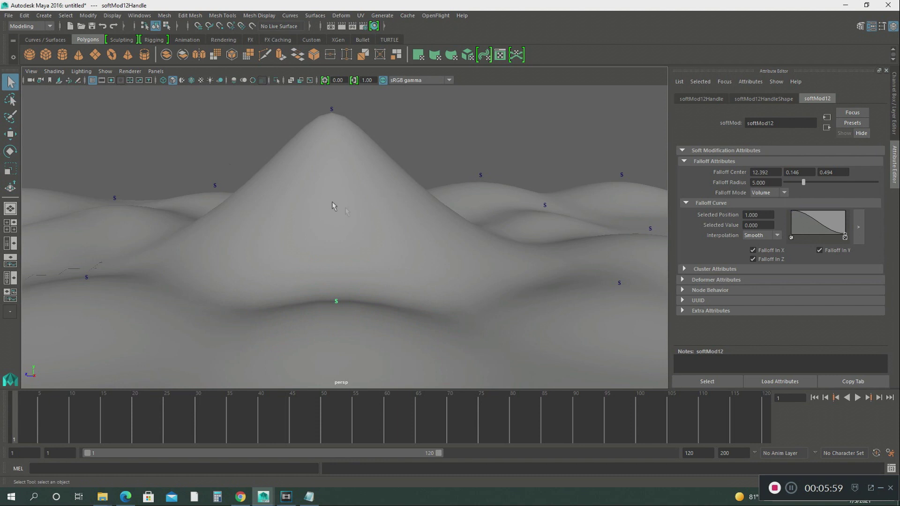
{"action": "left_click", "coordinate": [320, 198]}
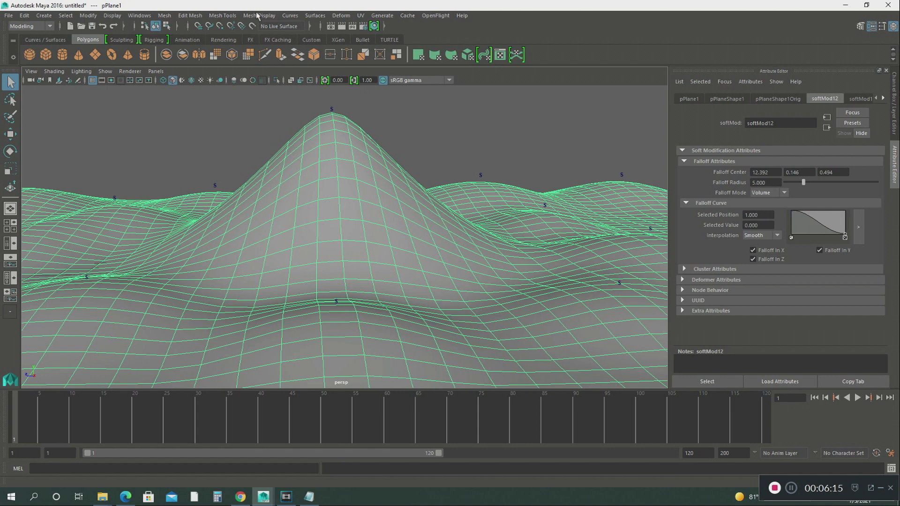
{"action": "left_click", "coordinate": [191, 15]}
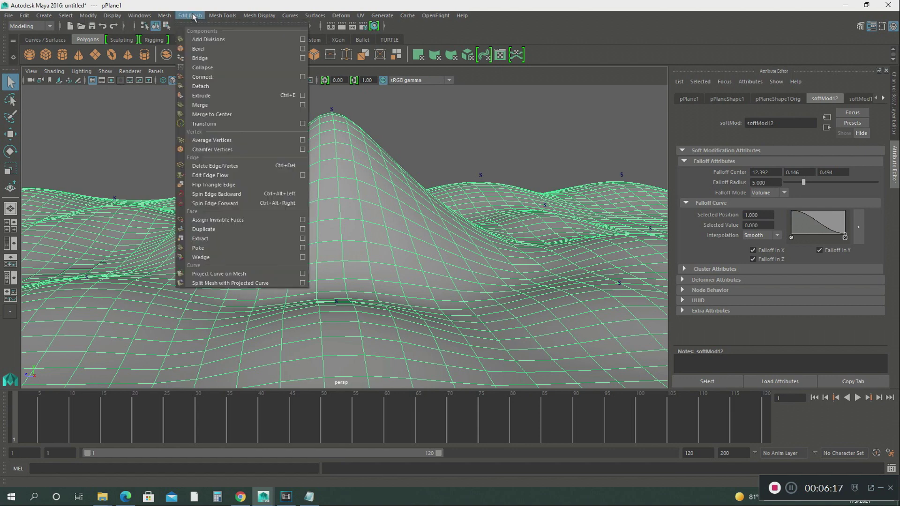
{"action": "mouse_move", "coordinate": [217, 18]}
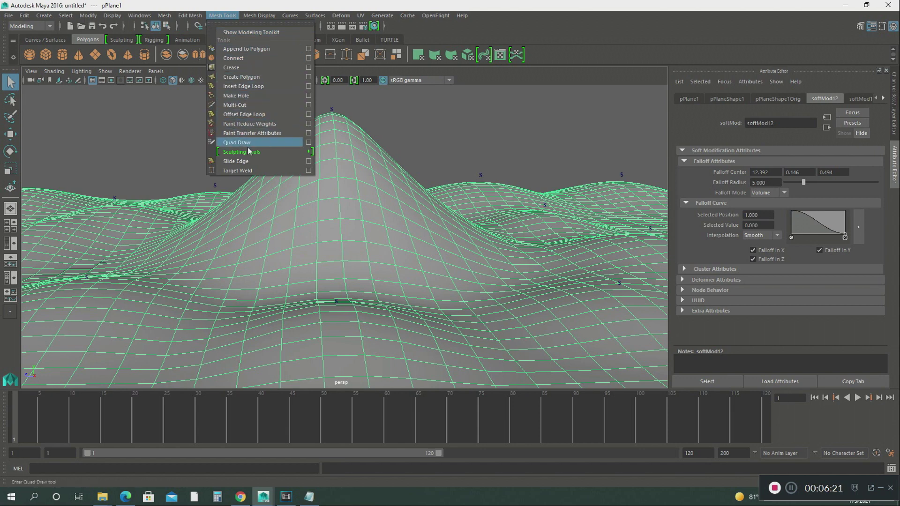
{"action": "mouse_move", "coordinate": [249, 153]}
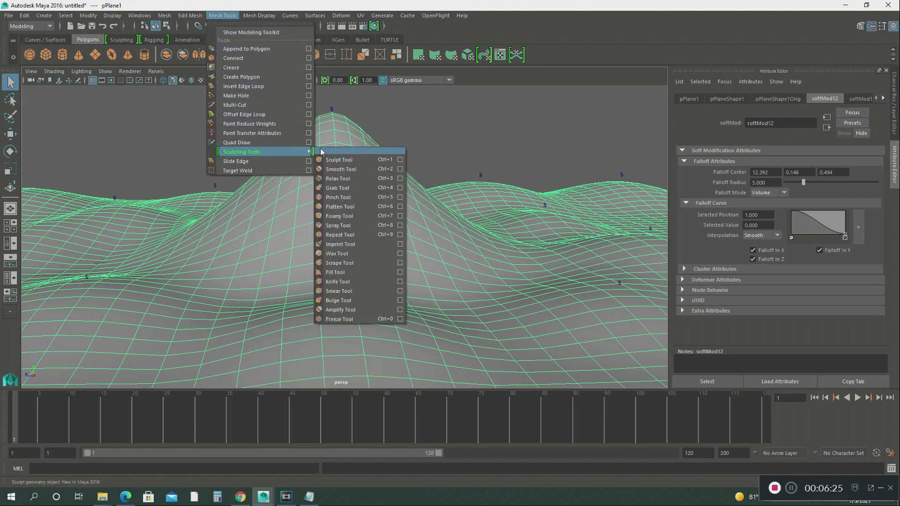
{"action": "left_click", "coordinate": [337, 188]}
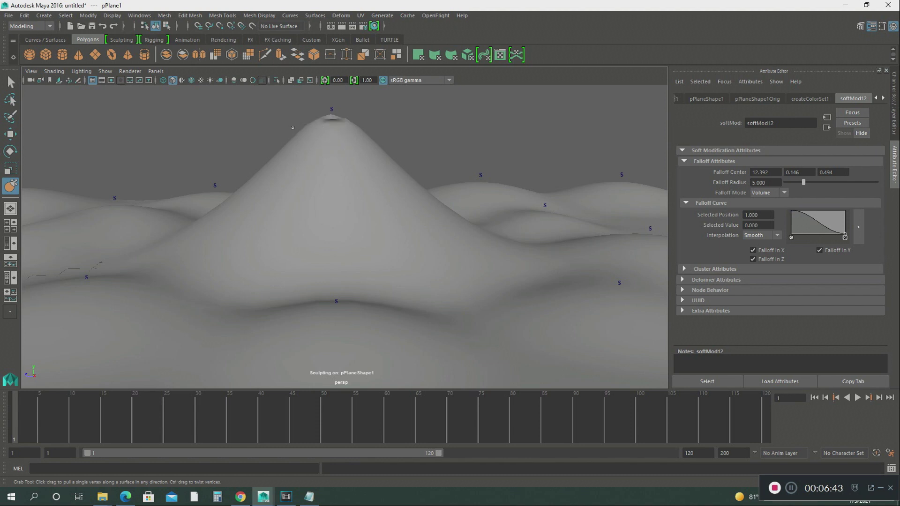
Step: Lower and flatten the mountain's summit with the Grab tool, pulling its front edge down into a small crater
{"action": "scroll", "coordinate": [304, 141], "scroll_direction": "up", "scroll_amount": 3}
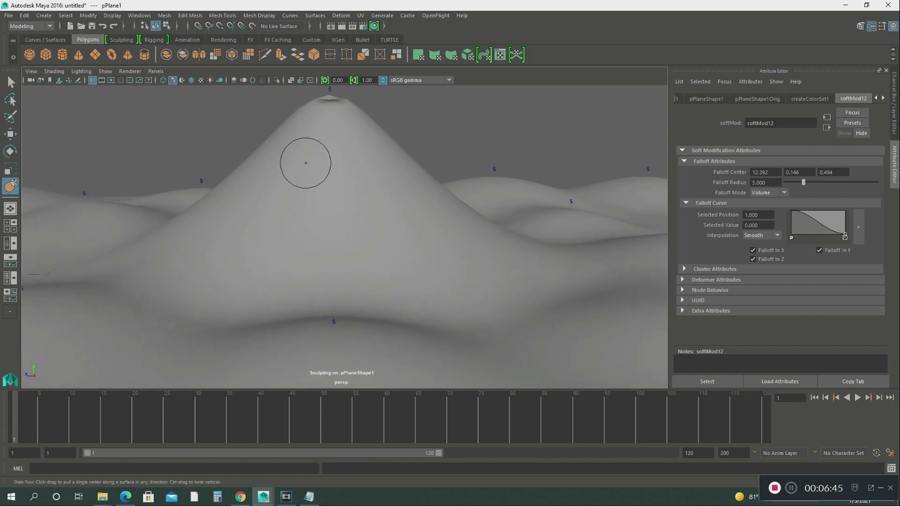
{"action": "middle_click_drag", "start_coordinate": [306, 162], "coordinate": [291, 276], "text": "alt"}
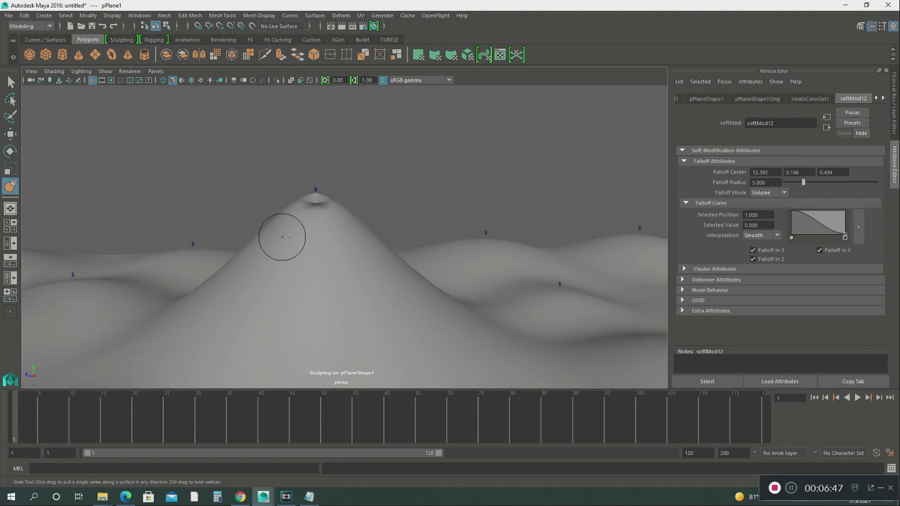
{"action": "right_click_drag", "start_coordinate": [282, 237], "coordinate": [295, 412], "text": "alt"}
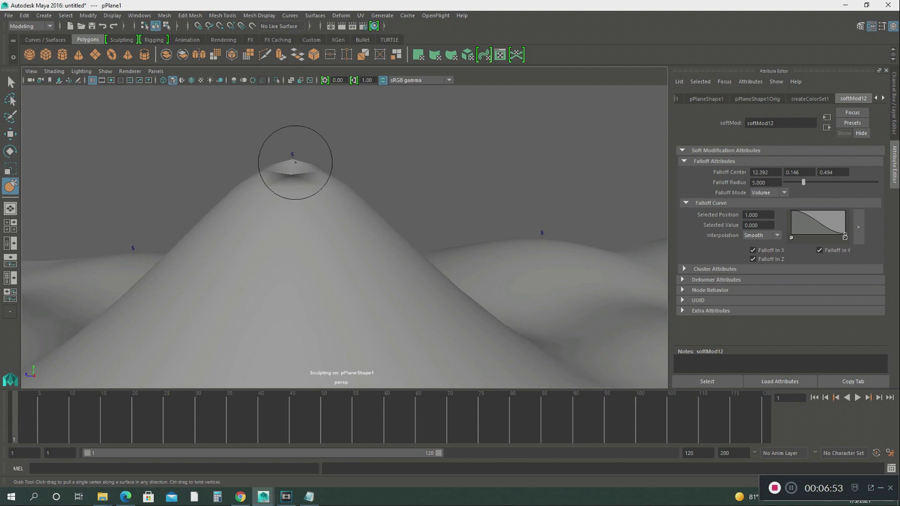
{"action": "left_click_drag", "start_coordinate": [294, 159], "coordinate": [292, 172]}
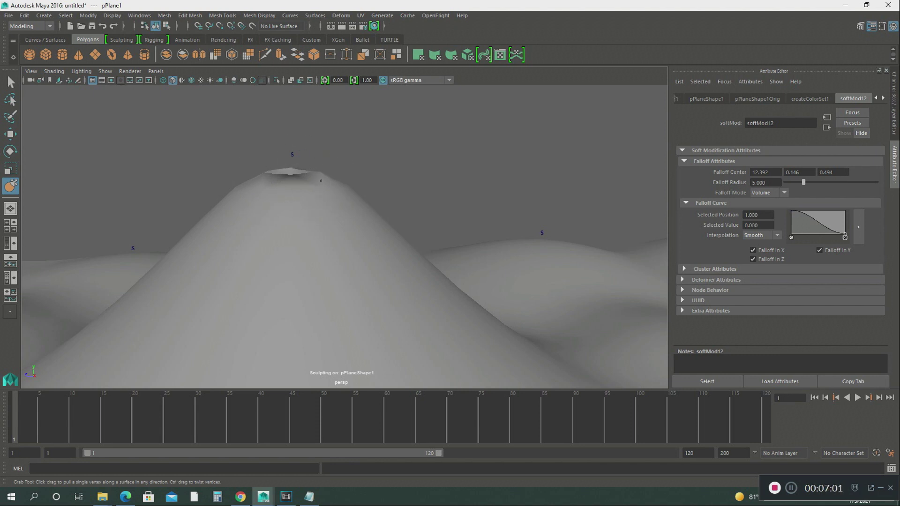
{"action": "mouse_move", "coordinate": [287, 176]}
{"action": "left_mouse_down"}
{"action": "mouse_move", "coordinate": [285, 191]}
{"action": "mouse_move", "coordinate": [273, 186]}
{"action": "left_mouse_up"}
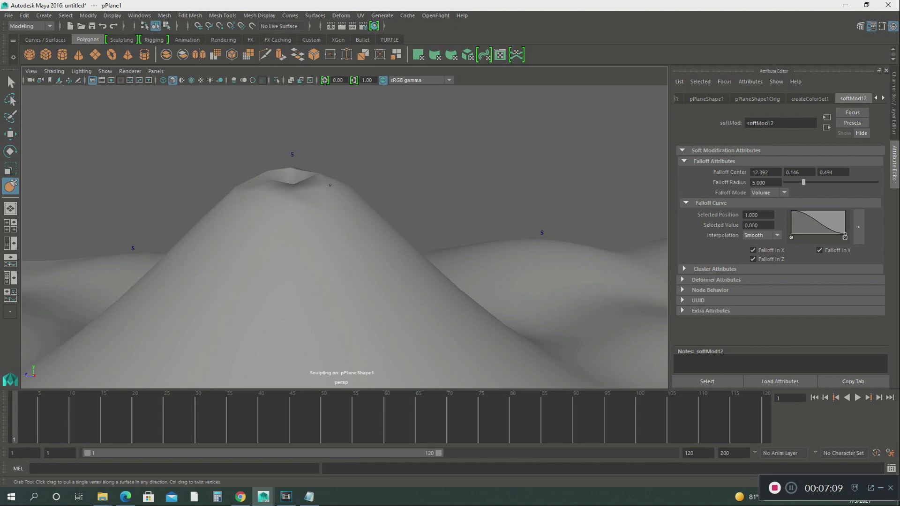
{"action": "left_click_drag", "start_coordinate": [323, 181], "coordinate": [326, 185]}
{"action": "scroll", "coordinate": [297, 170], "scroll_direction": "down", "scroll_amount": 2}
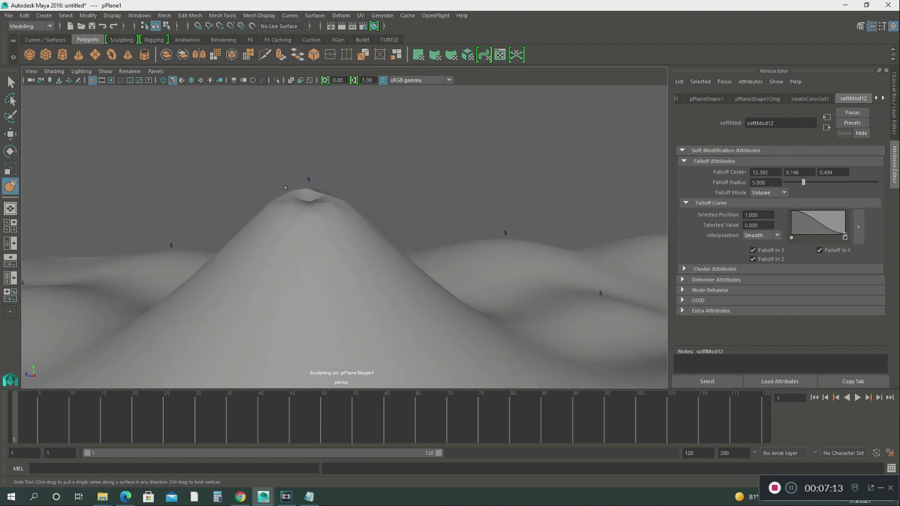
{"action": "scroll", "coordinate": [291, 184], "scroll_direction": "up", "scroll_amount": 1}
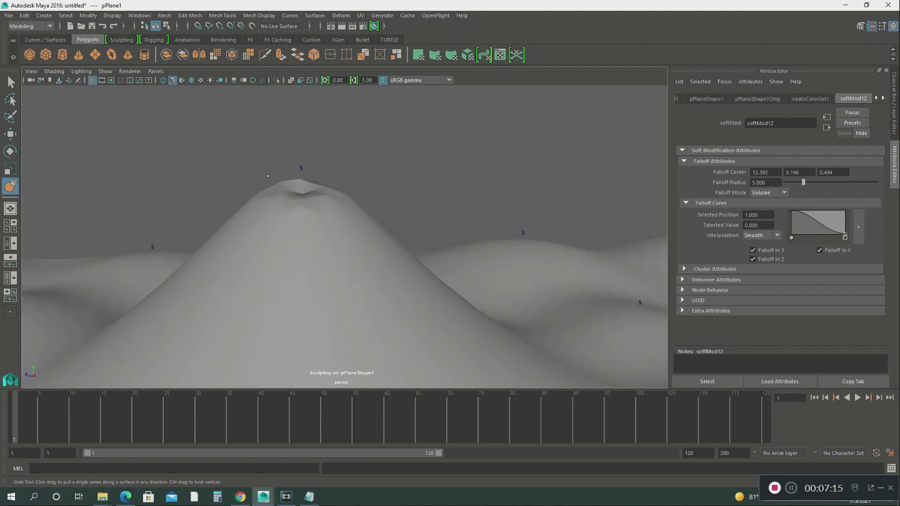
{"action": "left_click_drag", "start_coordinate": [298, 180], "coordinate": [307, 189]}
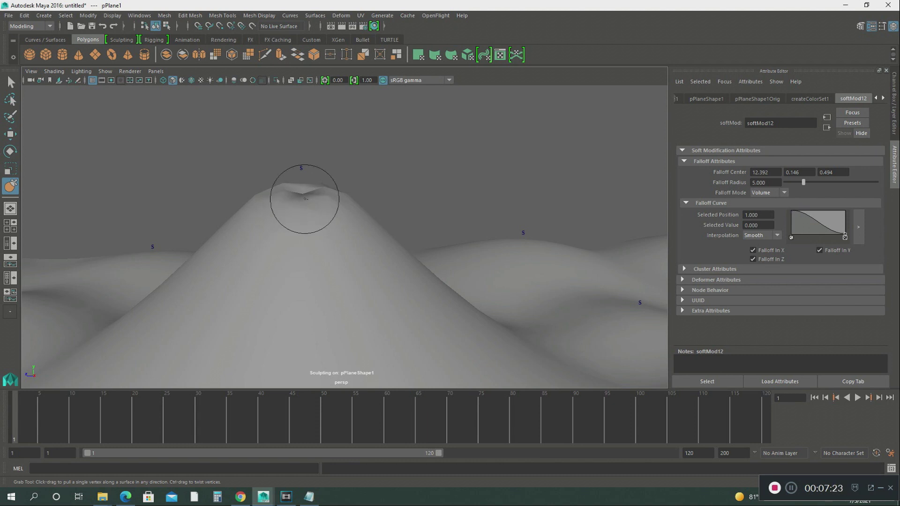
{"action": "left_click_drag", "start_coordinate": [298, 209], "coordinate": [299, 202], "text": "alt"}
{"action": "scroll", "coordinate": [294, 205], "scroll_direction": "up", "scroll_amount": 1}
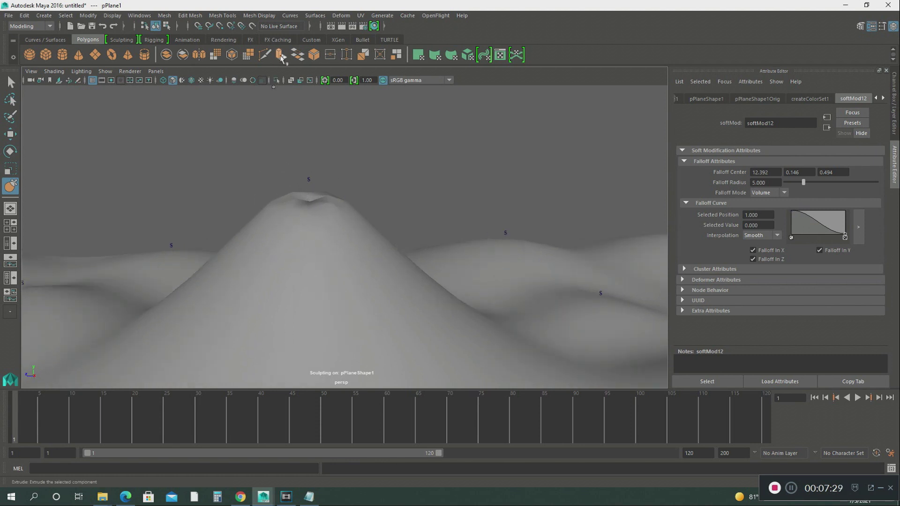
Step: Soften the crater's rim on the mountain's summit with the Smooth sculpting tool
{"action": "left_click", "coordinate": [221, 16]}
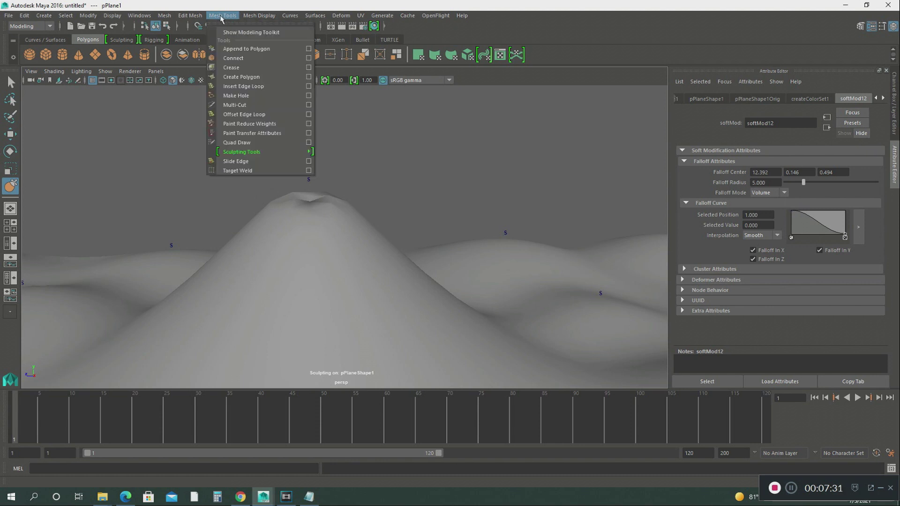
{"action": "mouse_move", "coordinate": [296, 153]}
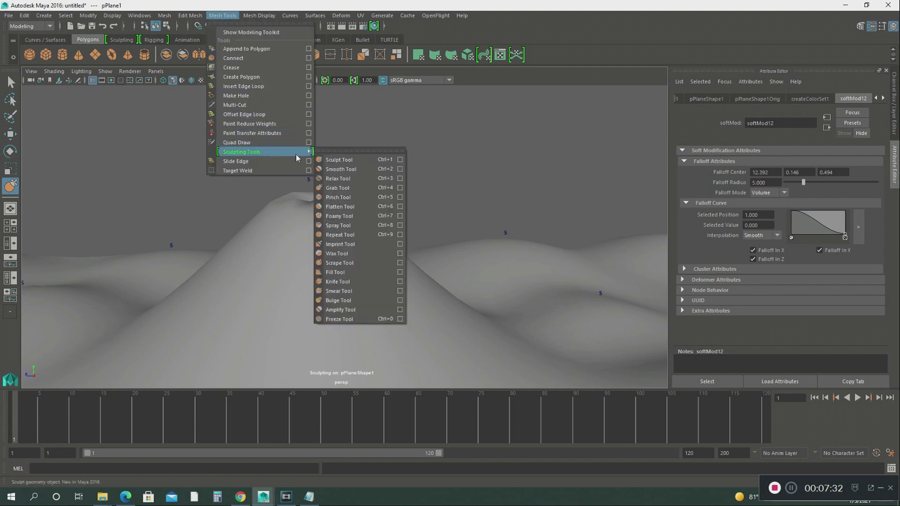
{"action": "left_click", "coordinate": [336, 170]}
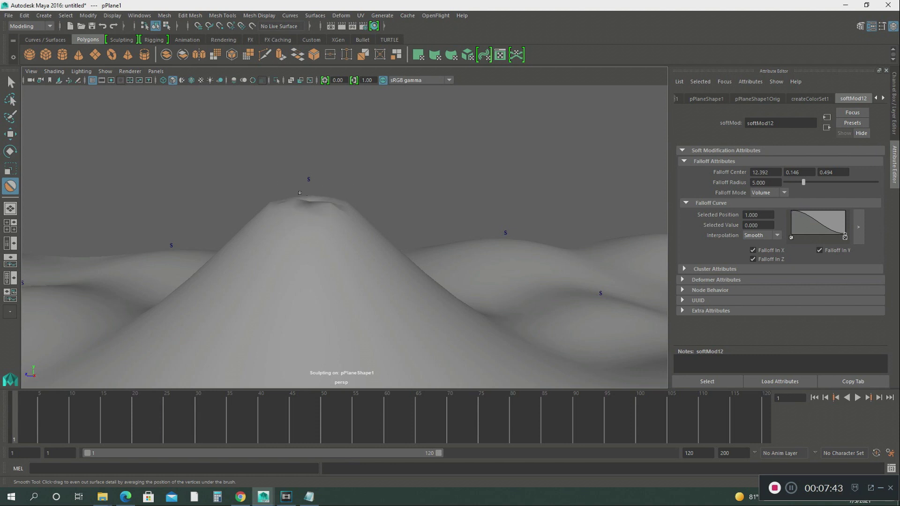
{"action": "scroll", "coordinate": [284, 187], "scroll_direction": "down", "scroll_amount": 1}
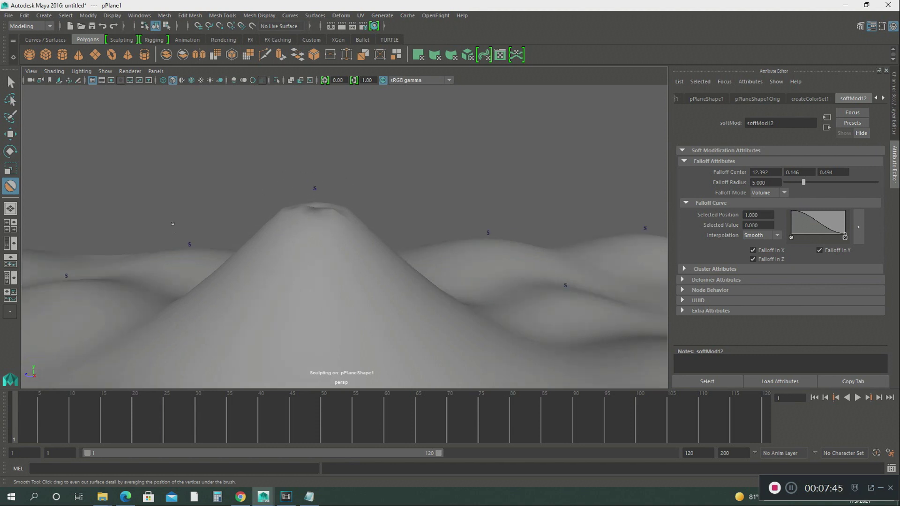
{"action": "scroll", "coordinate": [257, 271], "scroll_direction": "up", "scroll_amount": 1}
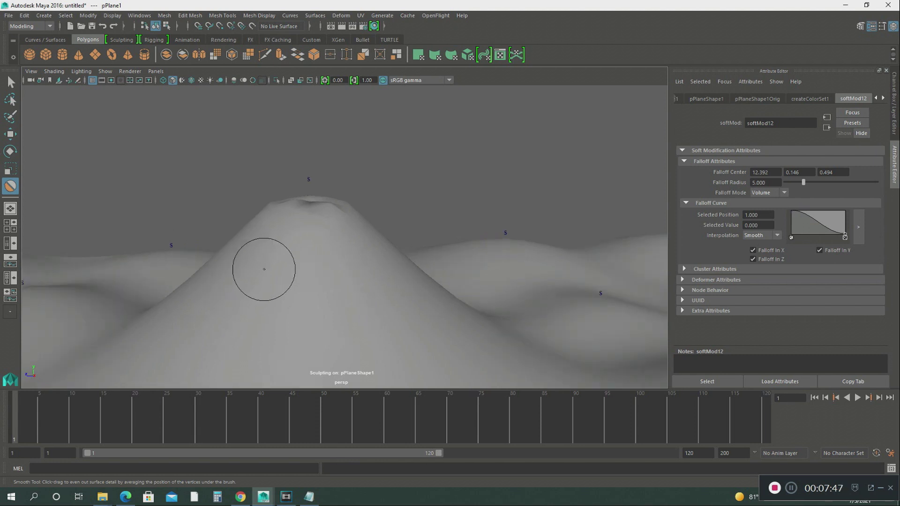
{"action": "scroll", "coordinate": [264, 269], "scroll_direction": "down", "scroll_amount": 1}
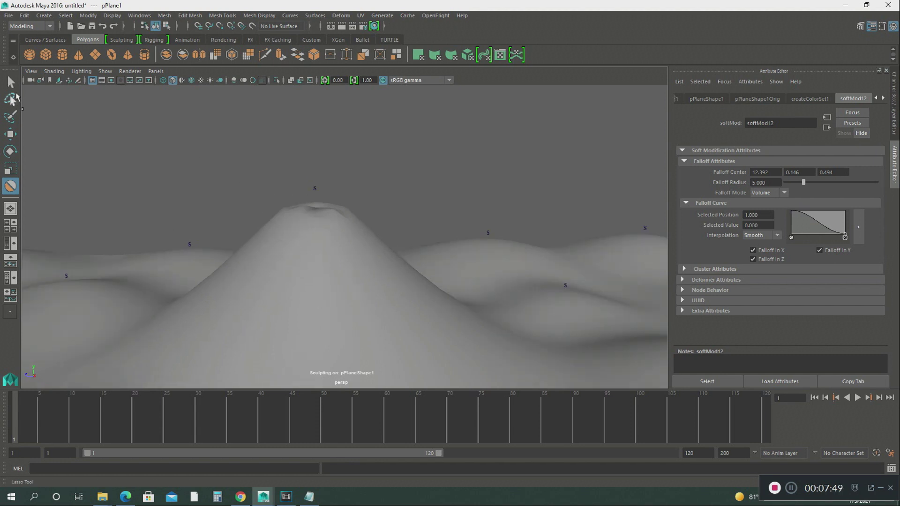
Step: Leave sculpting and connect a File texture to the Color of the terrain's lambert1 material
{"action": "left_click", "coordinate": [10, 82]}
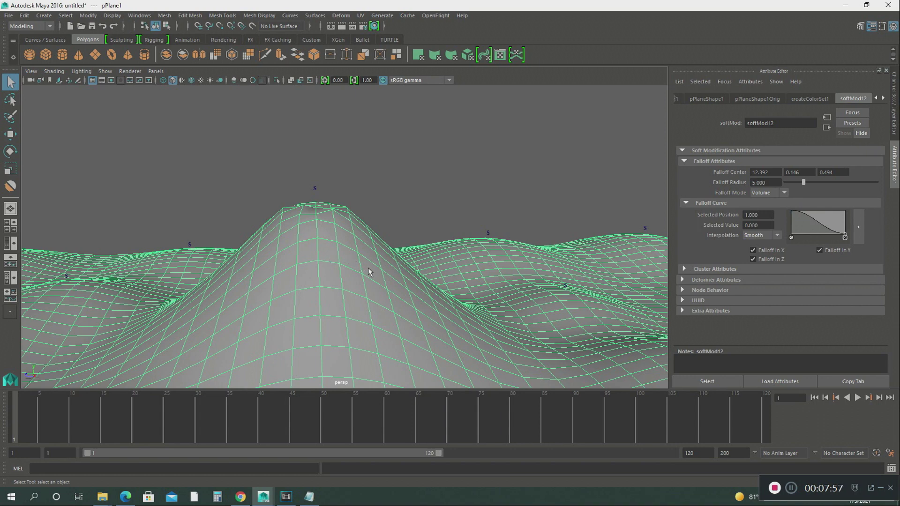
{"action": "left_click", "coordinate": [883, 99]}
{"action": "left_click", "coordinate": [882, 99]}
{"action": "left_click", "coordinate": [883, 99]}
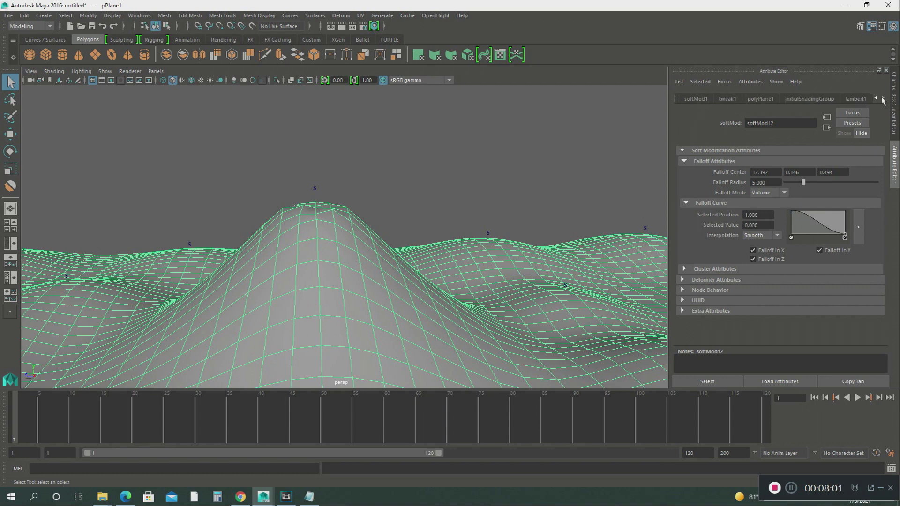
{"action": "left_click", "coordinate": [858, 99]}
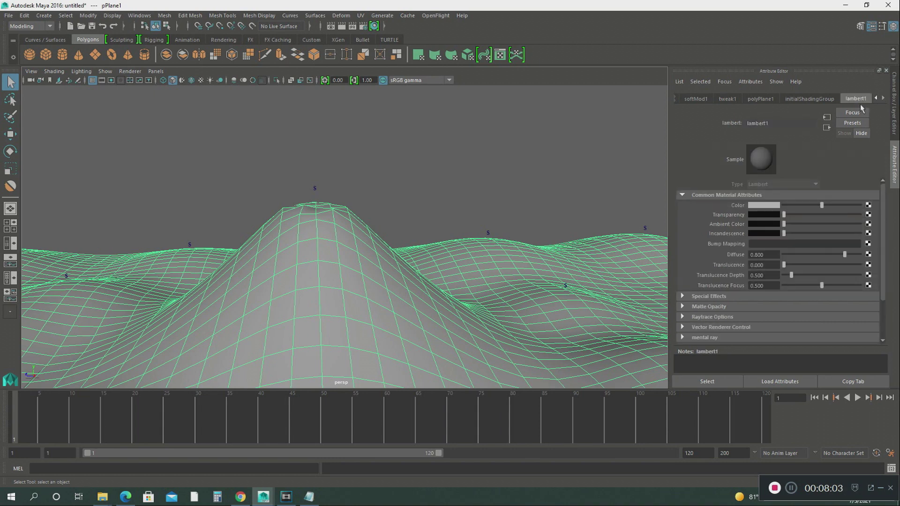
{"action": "left_click", "coordinate": [867, 205]}
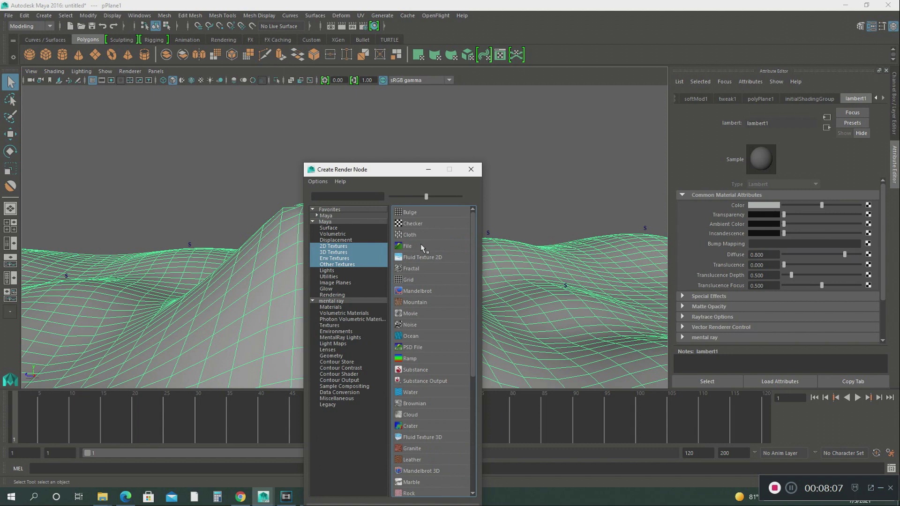
{"action": "left_click", "coordinate": [422, 247]}
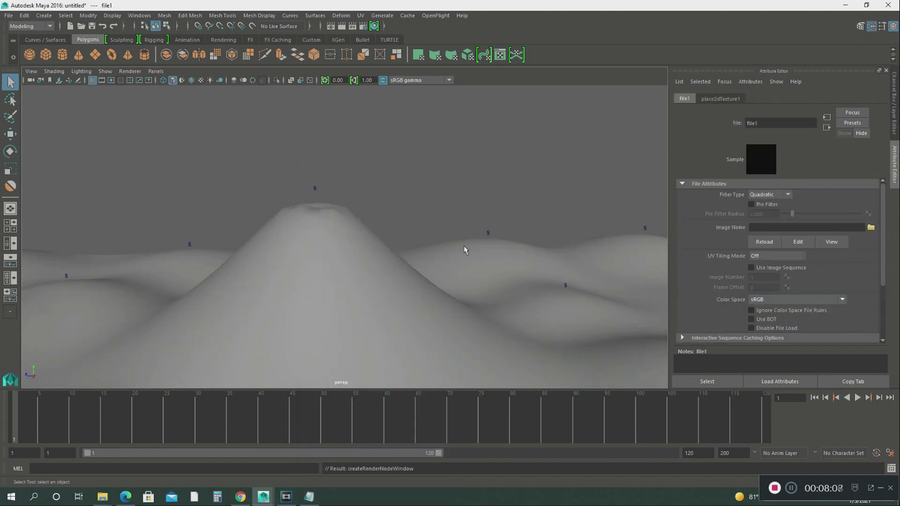
Step: Load "mountain ice texture.jpg" from G:\Pictures as the file texture's image and turn on textured display in the viewport
{"action": "left_click", "coordinate": [870, 227]}
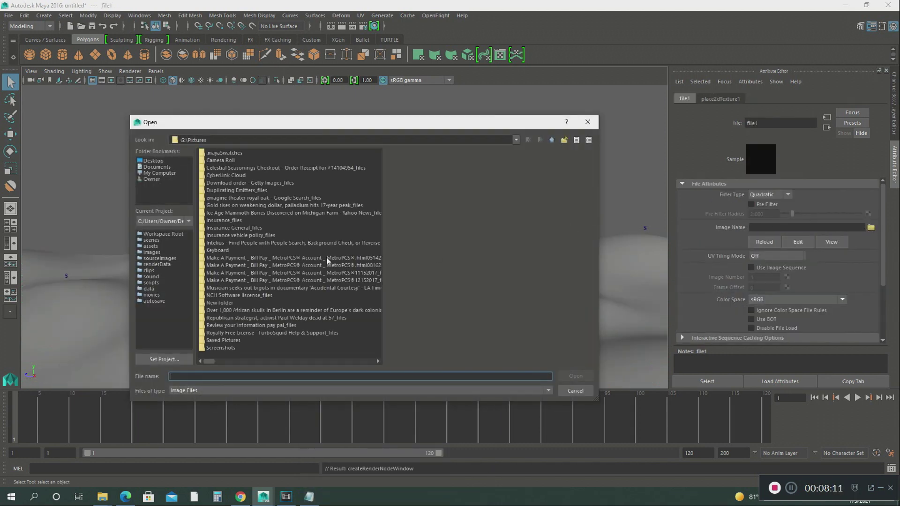
{"action": "left_click", "coordinate": [378, 361]}
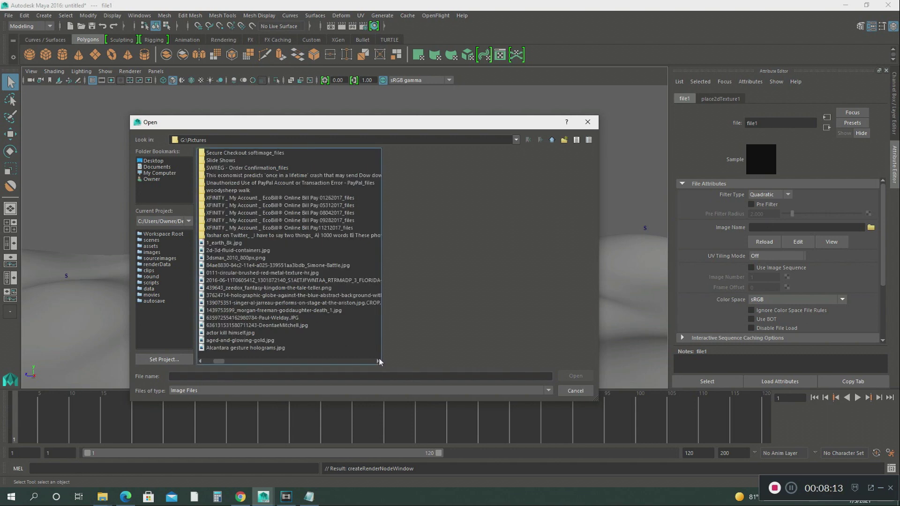
{"action": "left_click", "coordinate": [377, 361]}
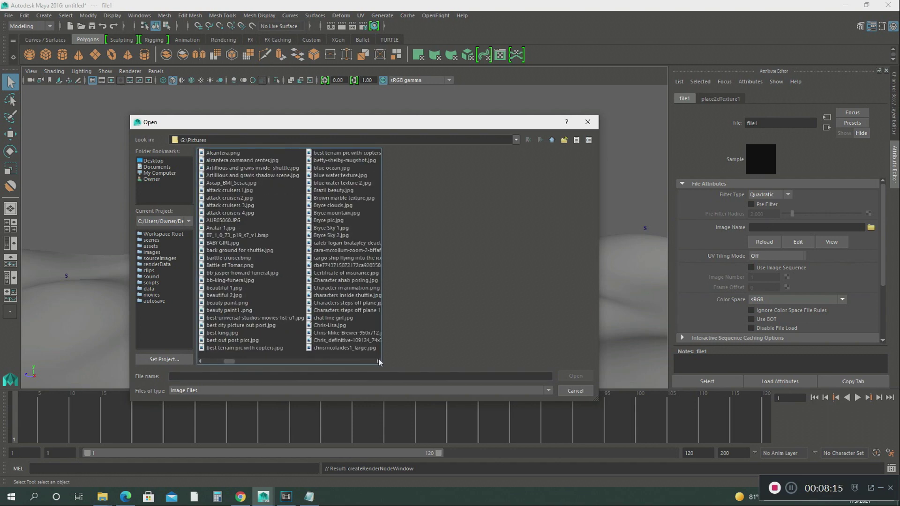
{"action": "left_click", "coordinate": [377, 360]}
{"action": "left_click", "coordinate": [378, 361]}
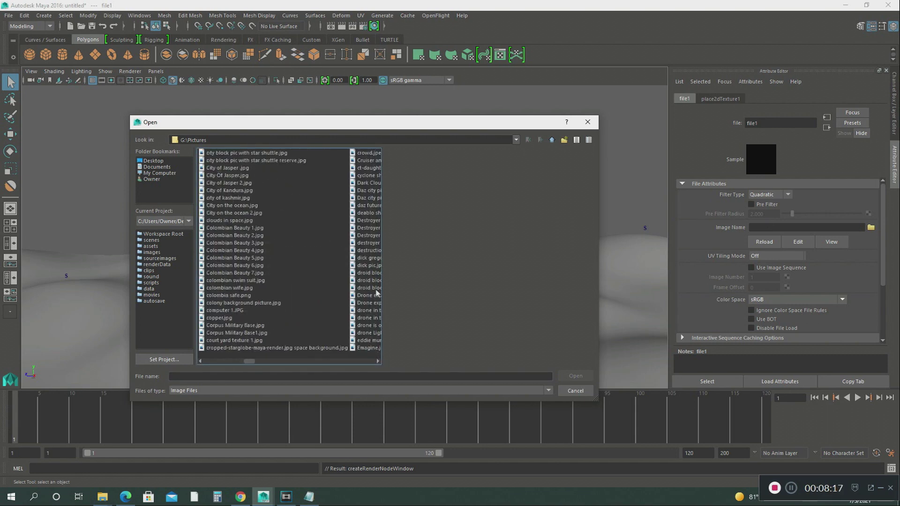
{"action": "left_click", "coordinate": [378, 361]}
{"action": "left_click", "coordinate": [378, 362]}
{"action": "left_click", "coordinate": [378, 362]}
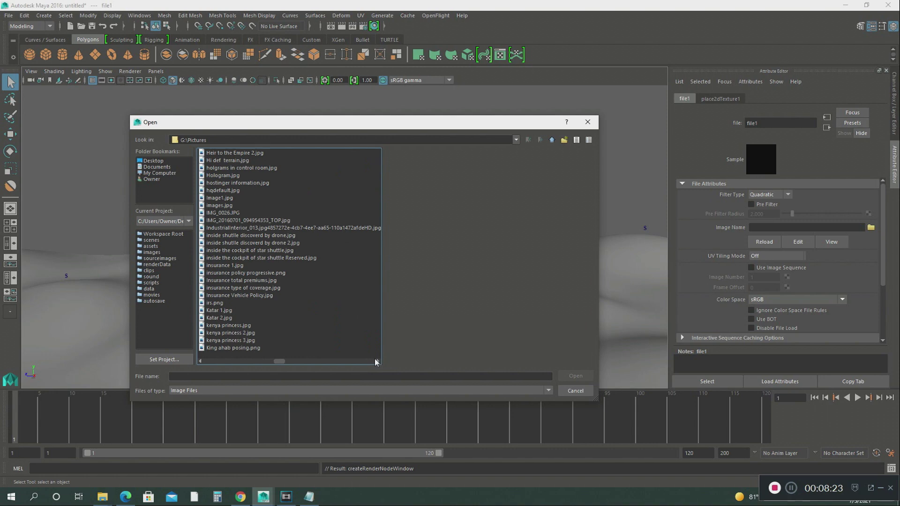
{"action": "left_click", "coordinate": [375, 358]}
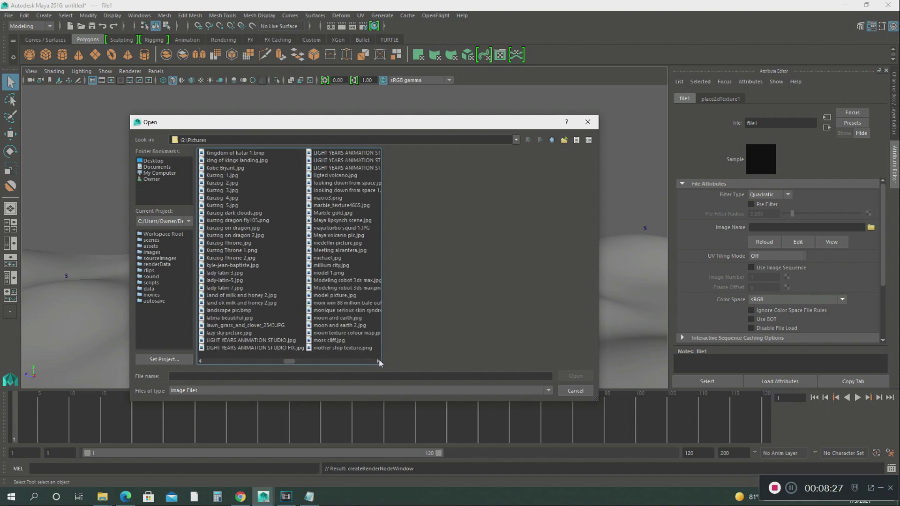
{"action": "left_click", "coordinate": [378, 360]}
{"action": "left_click", "coordinate": [377, 361]}
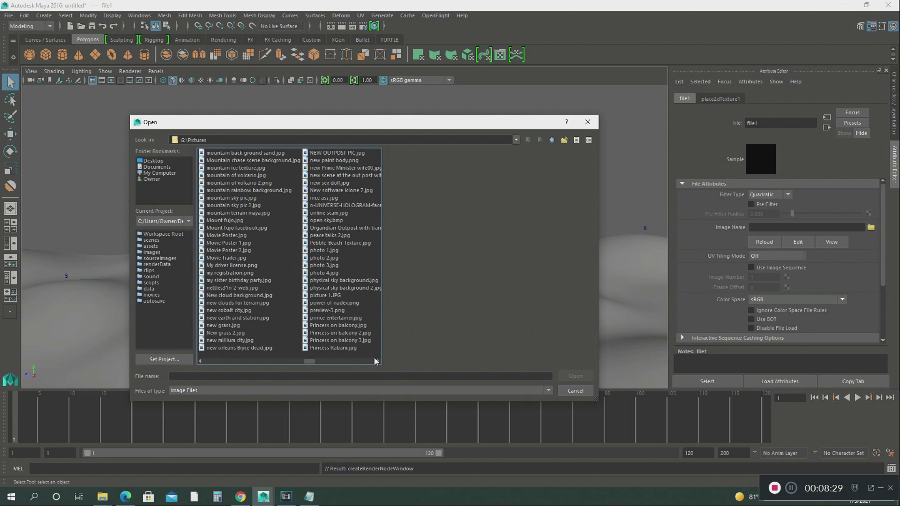
{"action": "left_click", "coordinate": [227, 169]}
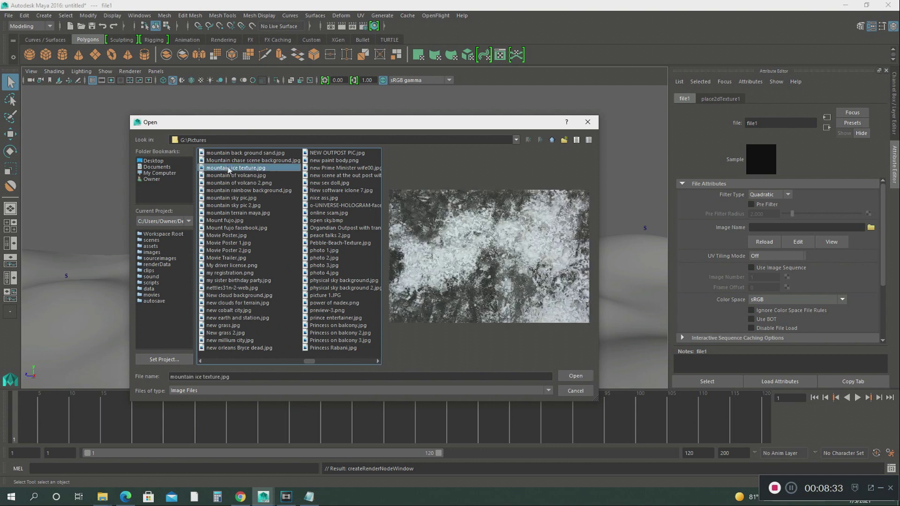
{"action": "left_click", "coordinate": [574, 376]}
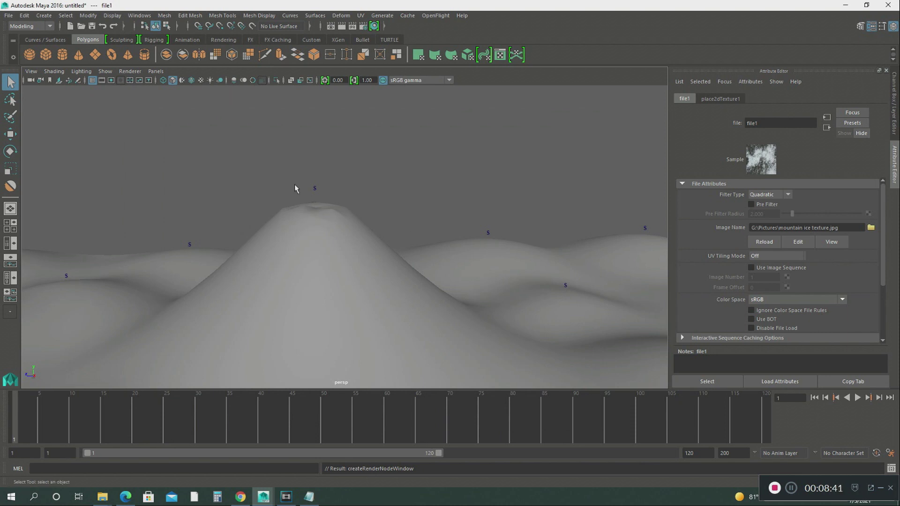
{"action": "left_click", "coordinate": [201, 80]}
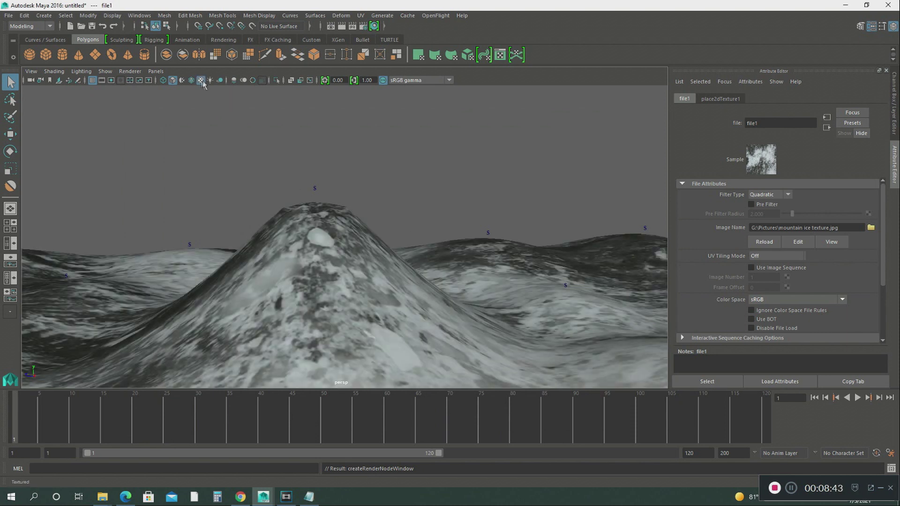
{"action": "scroll", "coordinate": [432, 187], "scroll_direction": "down", "scroll_amount": 2}
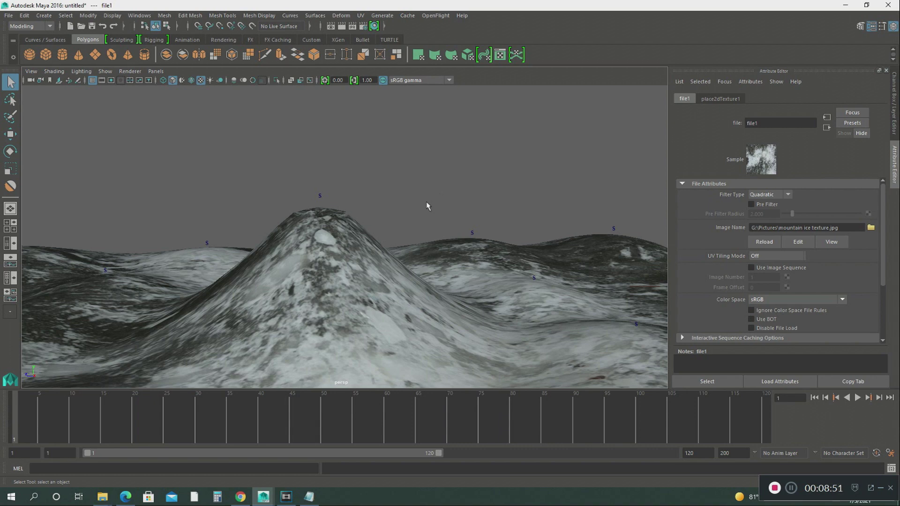
Step: Connect a Fractal texture to the Bump Mapping of the terrain's lambert1 material, with Amplitude 0.311 and Bias -0.280
{"action": "left_click", "coordinate": [314, 258]}
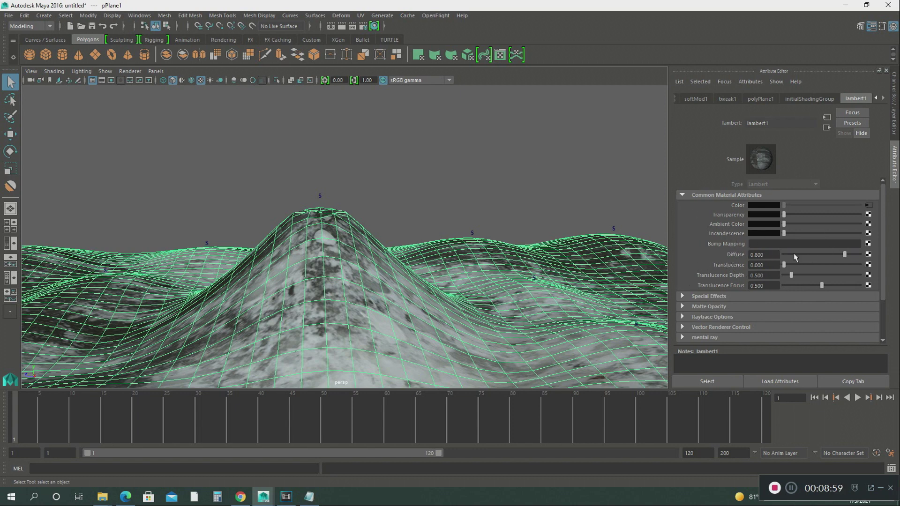
{"action": "left_click", "coordinate": [868, 243]}
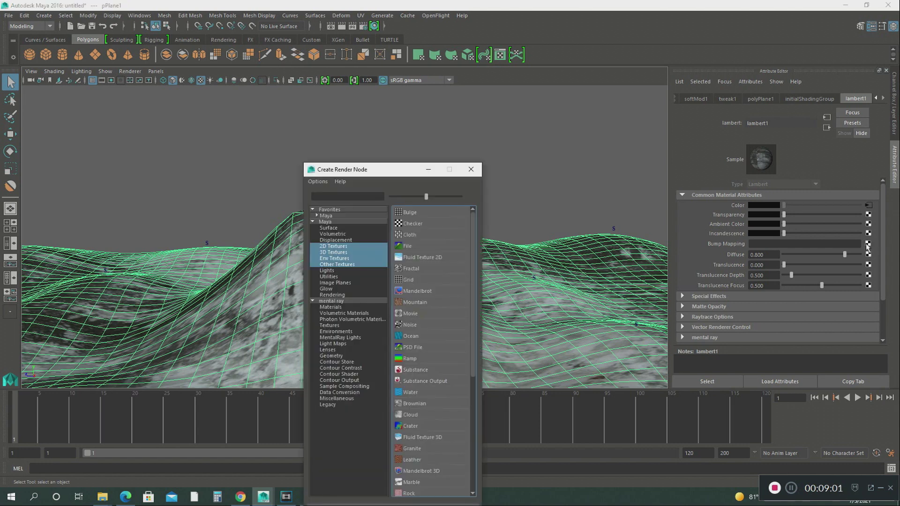
{"action": "left_click", "coordinate": [406, 269]}
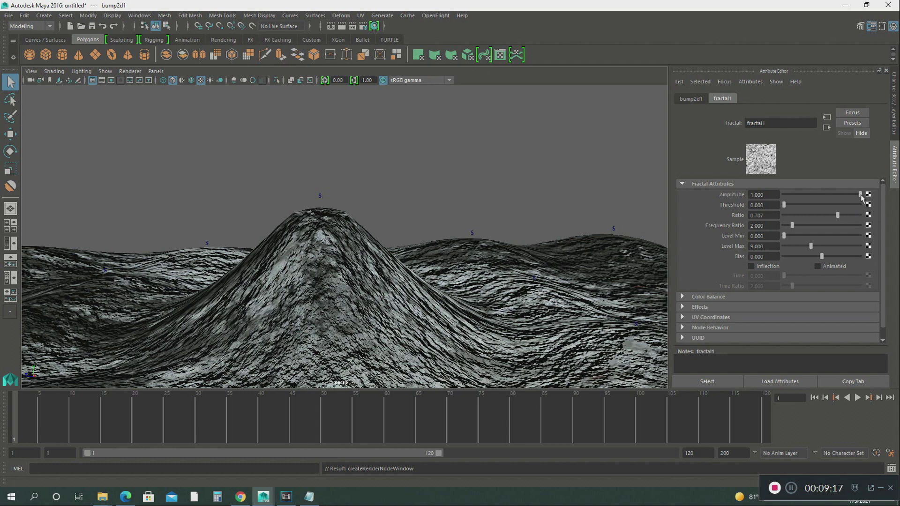
{"action": "mouse_move", "coordinate": [860, 196]}
{"action": "left_mouse_down"}
{"action": "mouse_move", "coordinate": [798, 196]}
{"action": "mouse_move", "coordinate": [807, 196]}
{"action": "left_mouse_up"}
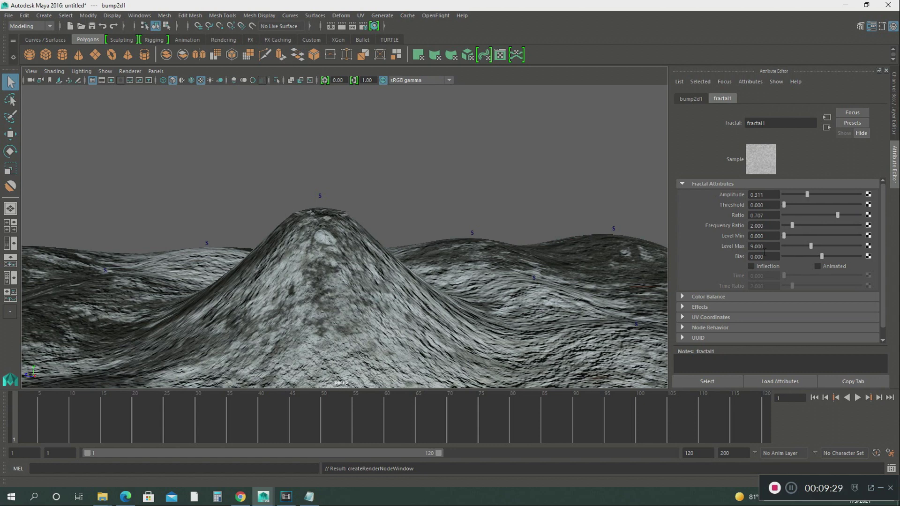
{"action": "left_click_drag", "start_coordinate": [821, 258], "coordinate": [812, 256]}
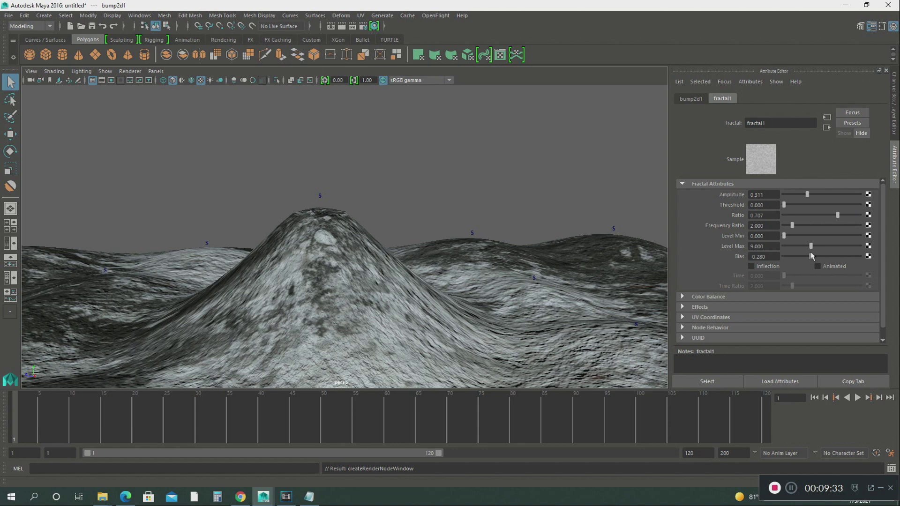